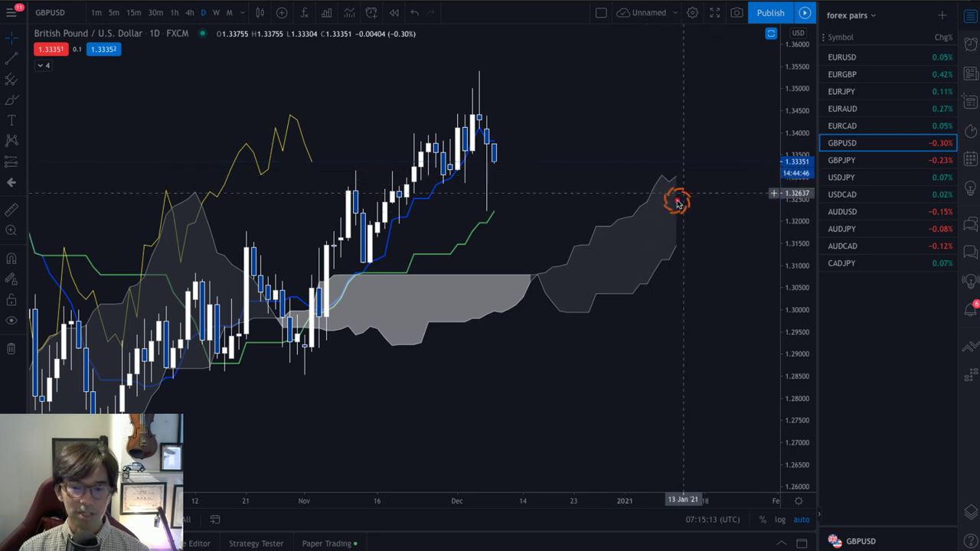
# - Mark the future Kumo on the GBPUSD daily chart with rising arrows along it and a circle around its leading end
pyautogui.moveTo(553, 294)
pyautogui.mouseDown()
pyautogui.moveTo(720, 196)
pyautogui.moveTo(737, 214)
pyautogui.mouseUp()
pyautogui.moveTo(677, 288)
pyautogui.mouseDown()
pyautogui.moveTo(687, 267)
pyautogui.moveTo(696, 271)
pyautogui.mouseUp()
pyautogui.moveTo(657, 178)
pyautogui.mouseDown()
pyautogui.moveTo(667, 153)
pyautogui.moveTo(679, 160)
pyautogui.mouseUp()
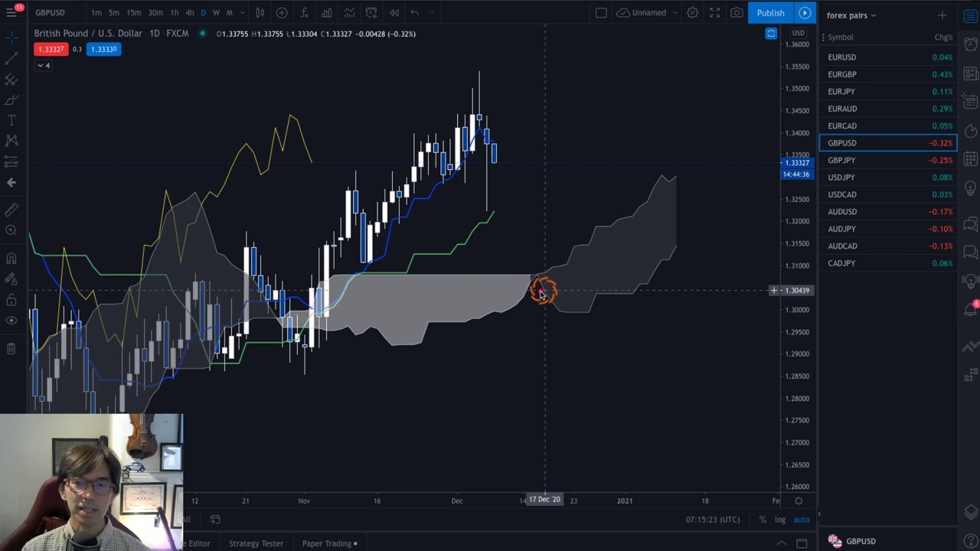
pyautogui.moveTo(670, 249)
pyautogui.mouseDown()
pyautogui.moveTo(647, 168)
pyautogui.moveTo(687, 204)
pyautogui.moveTo(685, 230)
pyautogui.mouseUp()
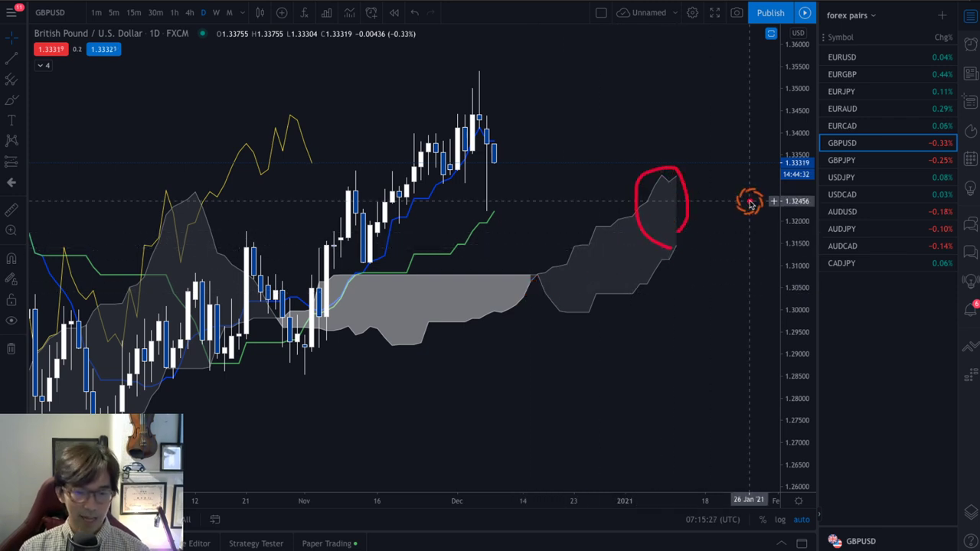
pyautogui.moveTo(507, 308); pyautogui.dragTo(699, 182)
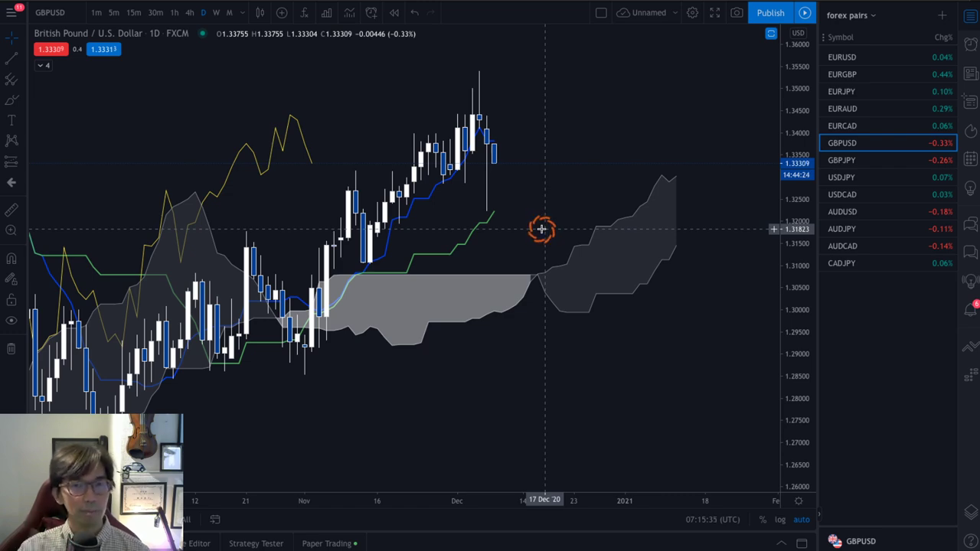
# - Go back to May 2020 on the daily chart, circle the thin Kumo section, and draw downward and sideways arrows from it
pyautogui.moveTo(245, 256); pyautogui.dragTo(518, 225)
pyautogui.moveTo(253, 230); pyautogui.dragTo(519, 214)
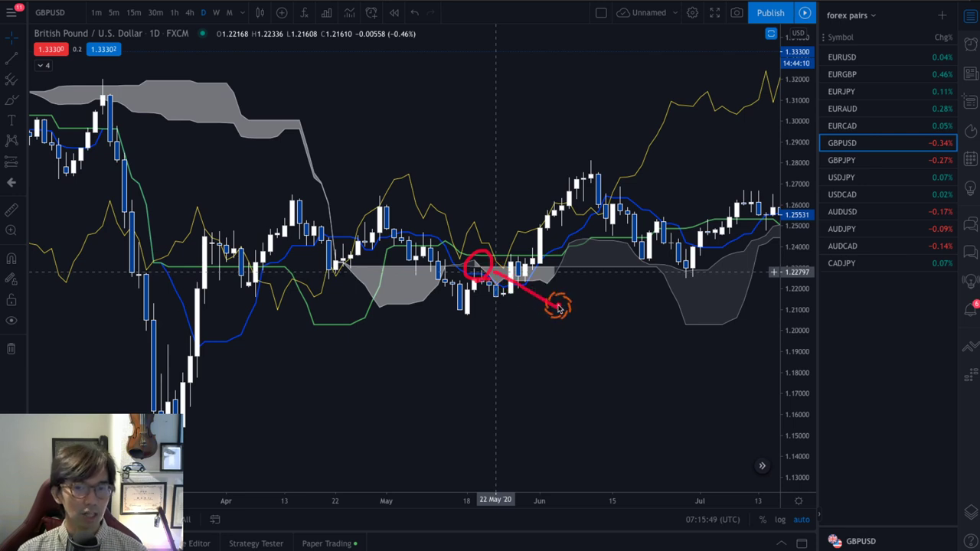
pyautogui.moveTo(559, 314); pyautogui.dragTo(568, 305)
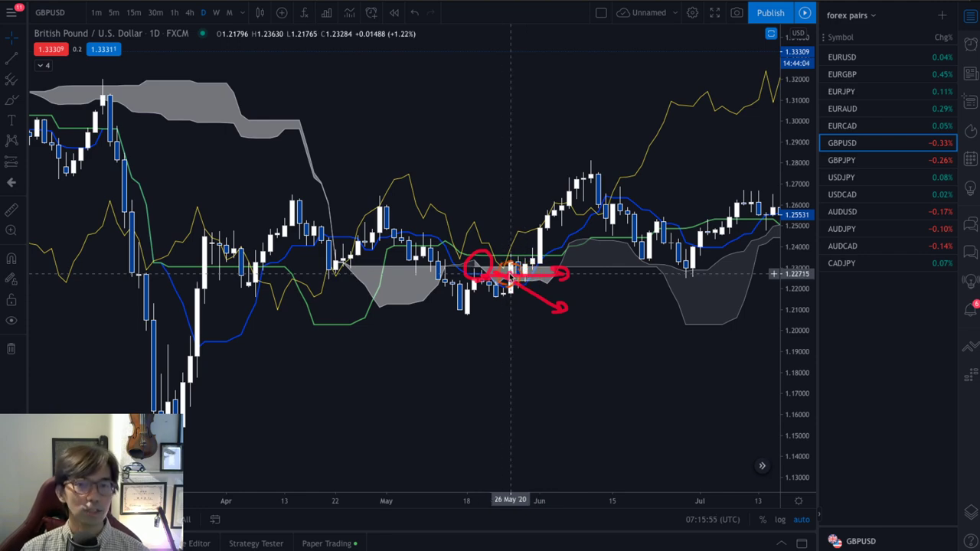
# - Return to the latest candles, circle the thick end of the future Kumo with a rising arrow through it, and clear the markings
pyautogui.moveTo(558, 254); pyautogui.dragTo(419, 238)
pyautogui.hscroll(15, 418, 237)
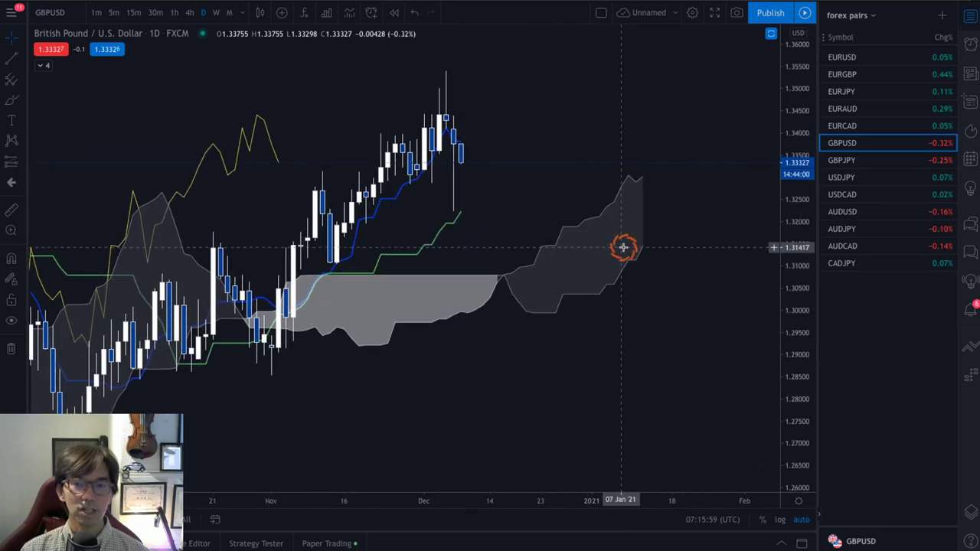
pyautogui.moveTo(632, 256)
pyautogui.mouseDown()
pyautogui.moveTo(605, 219)
pyautogui.moveTo(633, 193)
pyautogui.moveTo(645, 233)
pyautogui.moveTo(634, 243)
pyautogui.mouseUp()
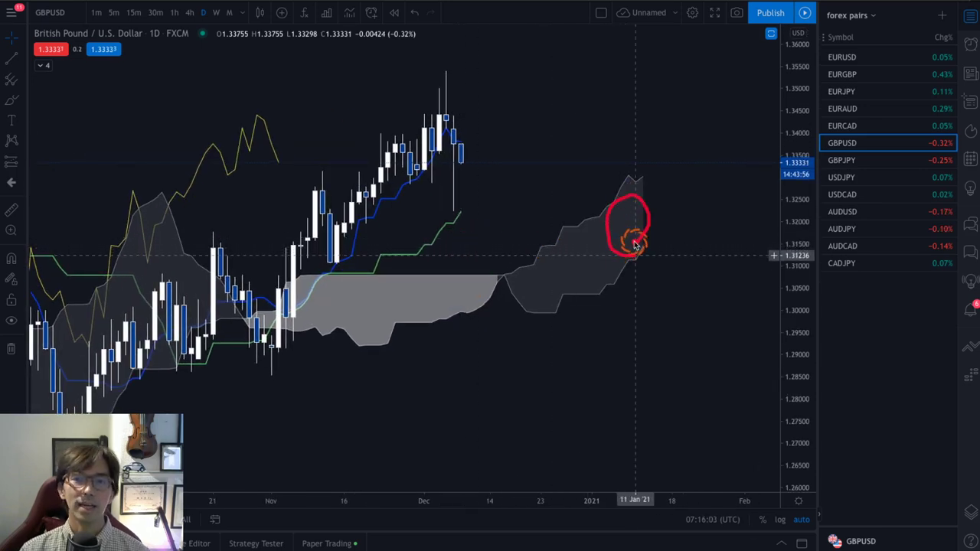
pyautogui.moveTo(505, 306)
pyautogui.mouseDown()
pyautogui.moveTo(599, 246)
pyautogui.moveTo(684, 170)
pyautogui.moveTo(688, 189)
pyautogui.mouseUp()
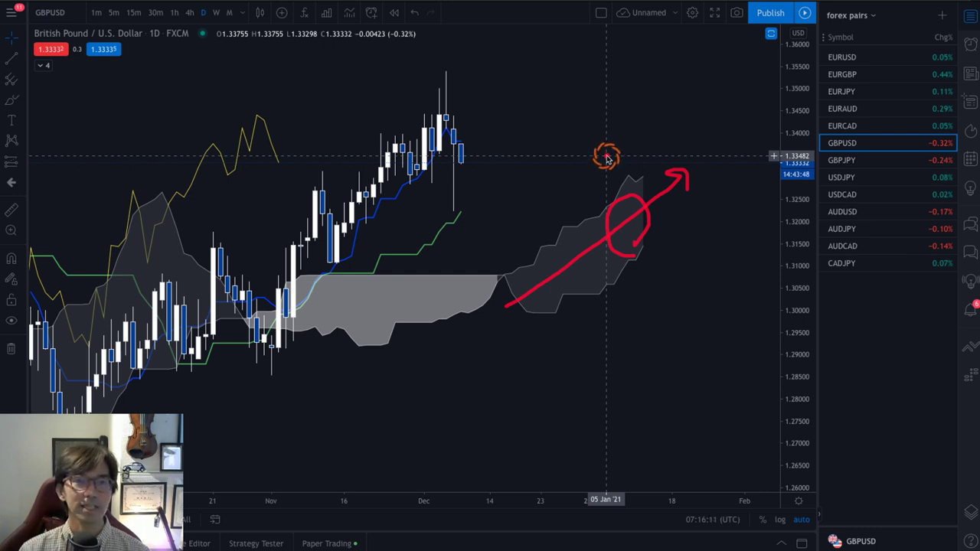
pyautogui.hotkey('ctrl', 'z')
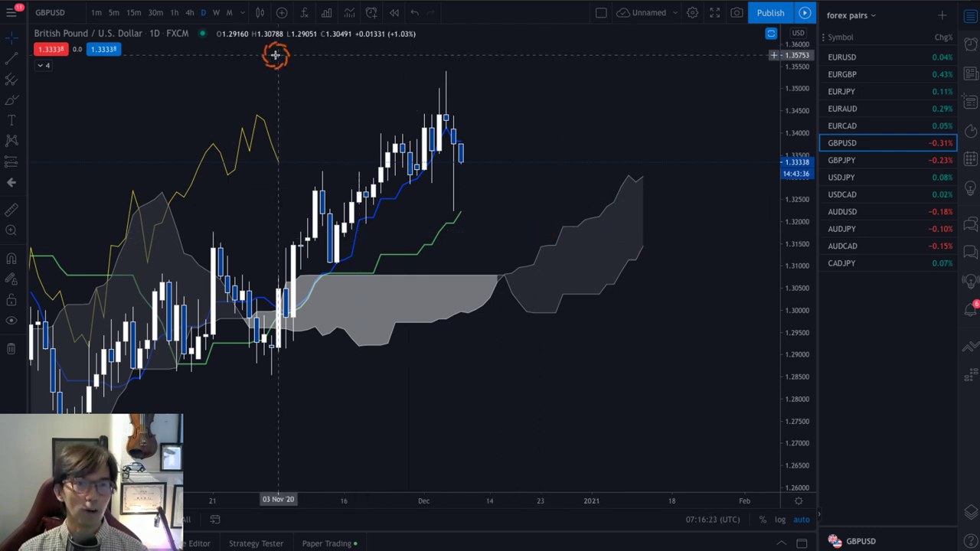
# - Examine the end of the future Kumo on the 4-hour GBPUSD chart and return to the daily timeframe
pyautogui.click(189, 13)
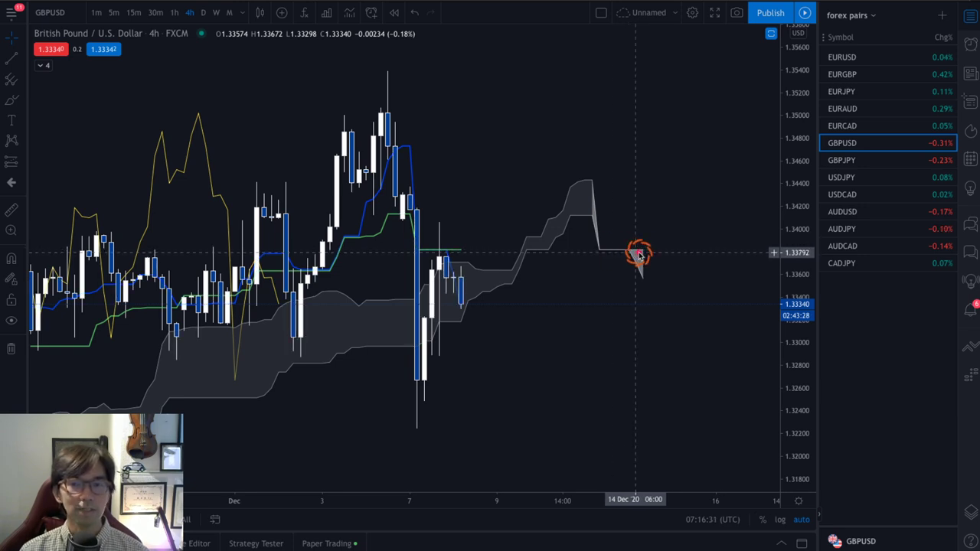
pyautogui.moveTo(612, 278)
pyautogui.mouseDown()
pyautogui.moveTo(621, 223)
pyautogui.moveTo(661, 269)
pyautogui.moveTo(632, 297)
pyautogui.mouseUp()
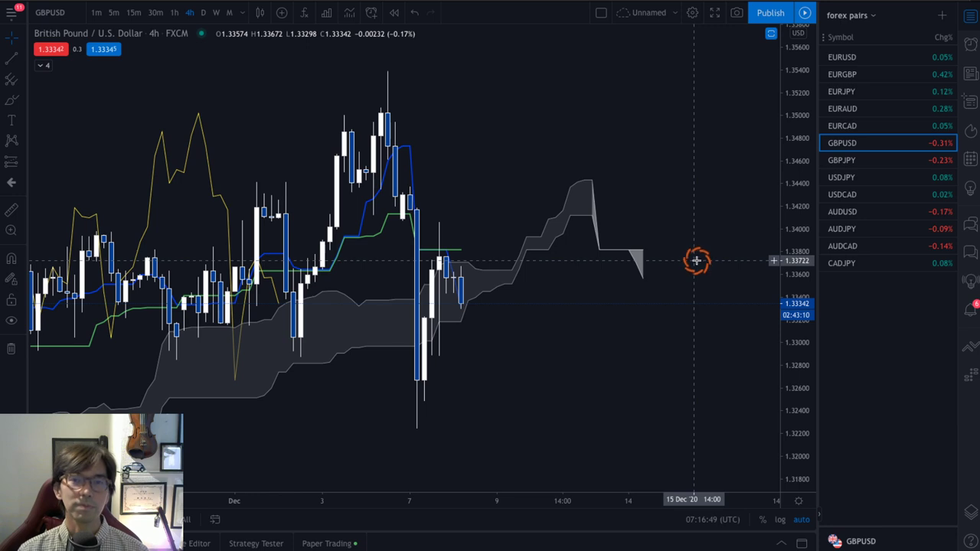
pyautogui.click(203, 14)
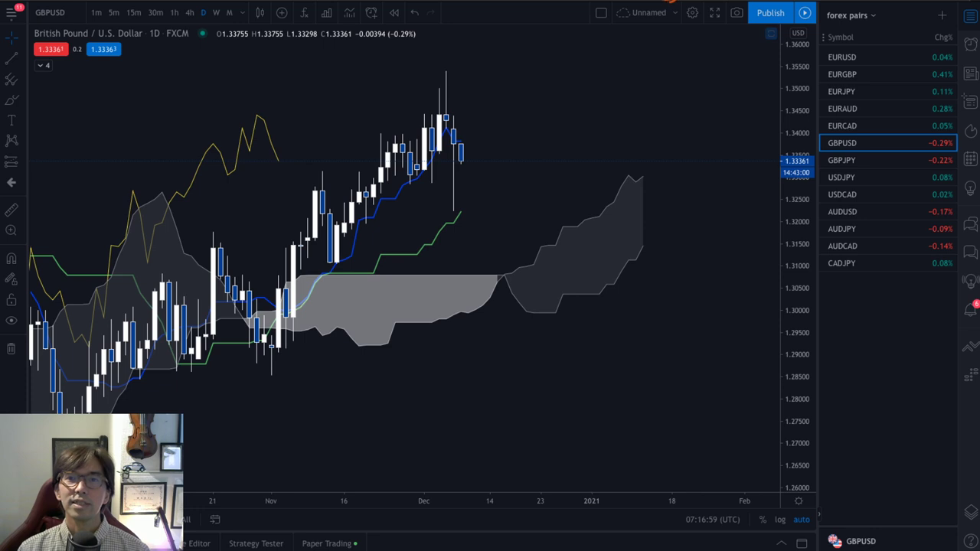
# - Switch to the PDF slides and highlight the Kumo Up/Down, Angle, Length and Thickness checklist and the "SSB: Down/up?" question
pyautogui.hotkey('alt', 'Tab')
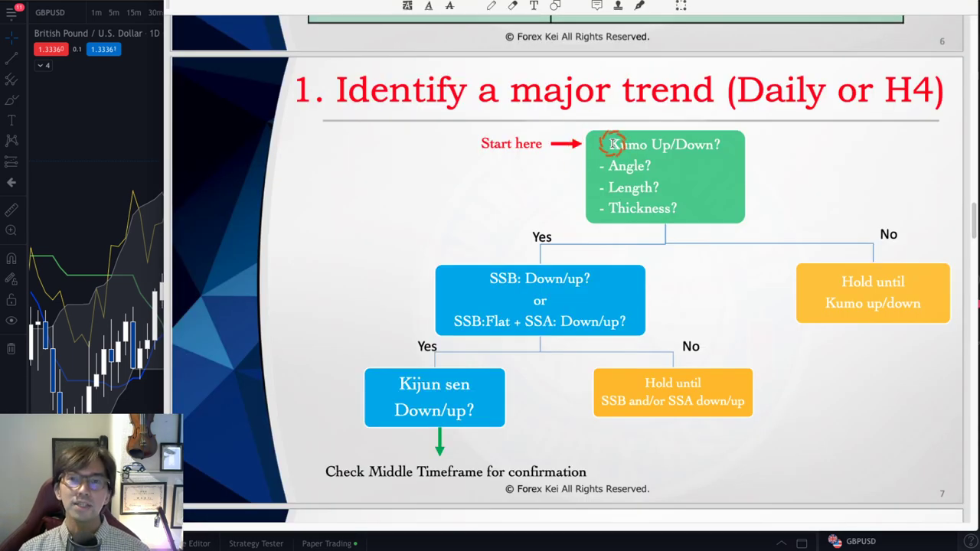
pyautogui.moveTo(612, 145); pyautogui.dragTo(677, 208)
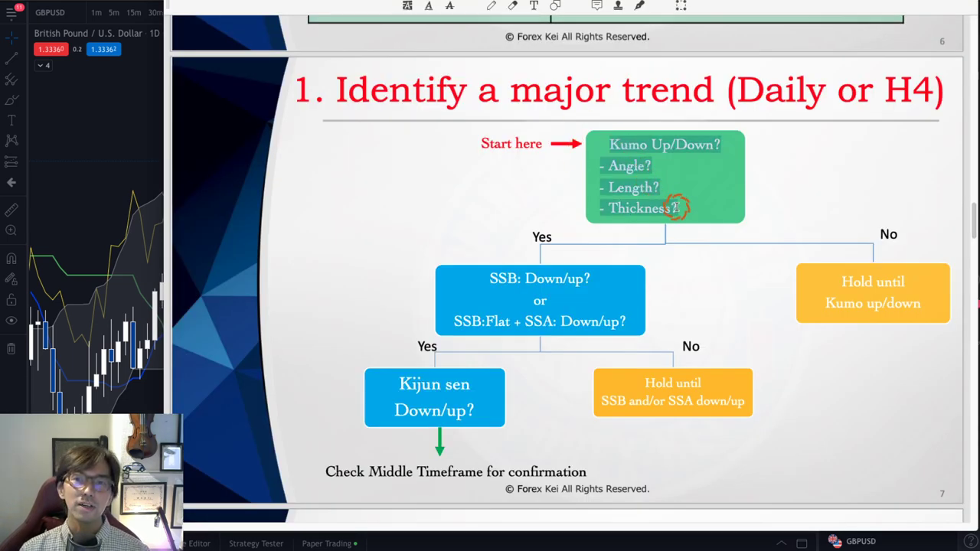
pyautogui.click(627, 153)
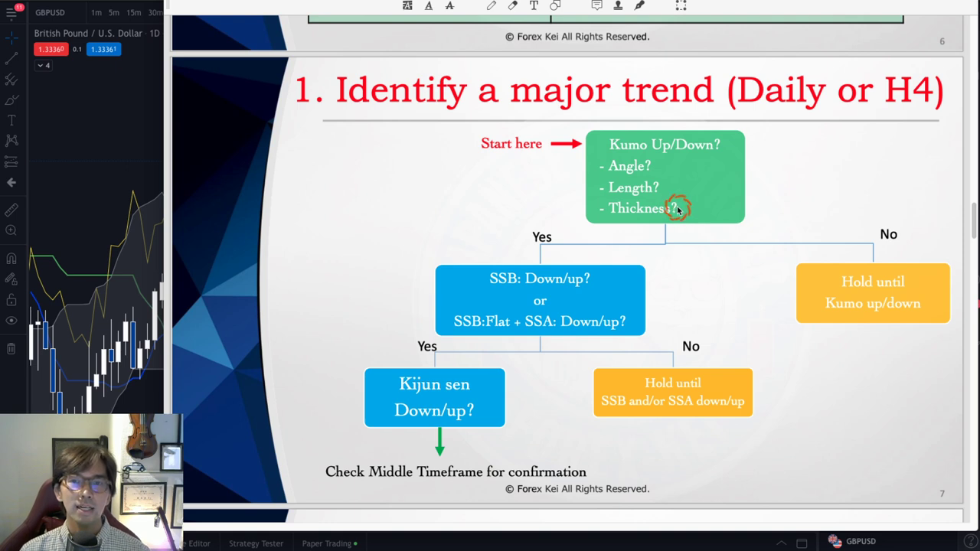
pyautogui.moveTo(685, 214); pyautogui.dragTo(612, 153)
pyautogui.click(605, 146)
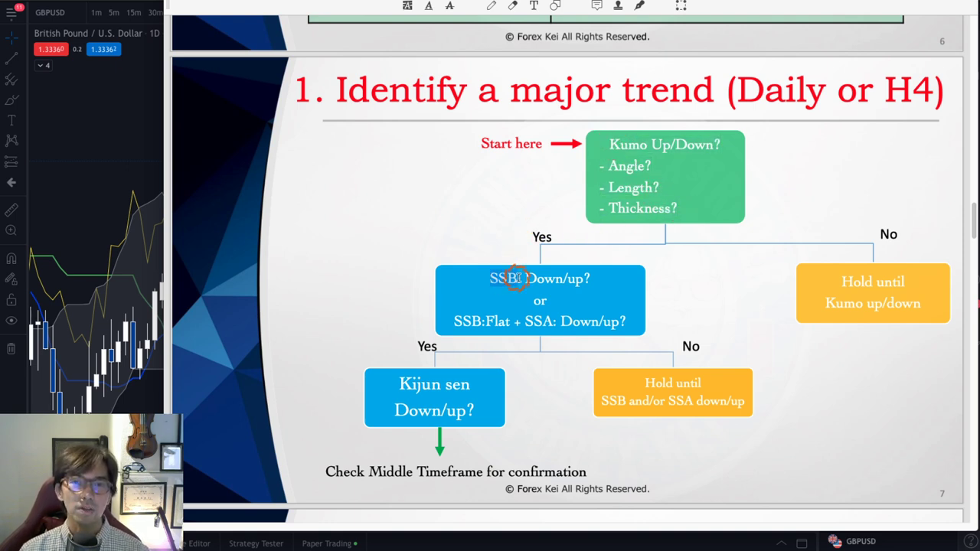
pyautogui.moveTo(506, 278); pyautogui.dragTo(584, 279)
# - Switch back to TradingView, label the future Kumo's upper edge A and lower edge B, and mark its upward direction with arrows
pyautogui.click(145, 158)
pyautogui.click(639, 253)
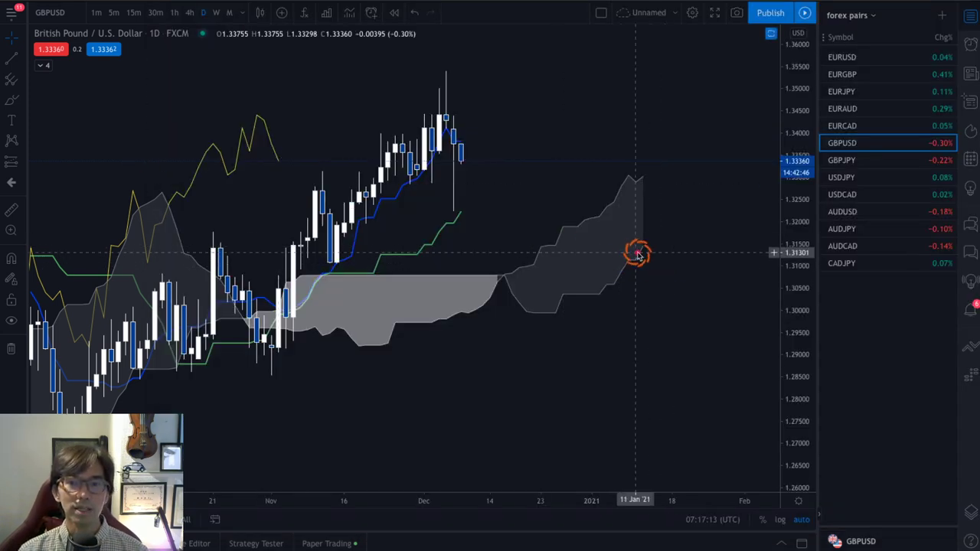
pyautogui.moveTo(629, 287)
pyautogui.mouseDown()
pyautogui.moveTo(628, 317)
pyautogui.moveTo(628, 287)
pyautogui.moveTo(651, 302)
pyautogui.moveTo(630, 319)
pyautogui.mouseUp()
pyautogui.moveTo(506, 302)
pyautogui.mouseDown()
pyautogui.moveTo(647, 217)
pyautogui.moveTo(656, 227)
pyautogui.mouseUp()
pyautogui.moveTo(602, 131); pyautogui.dragTo(587, 182)
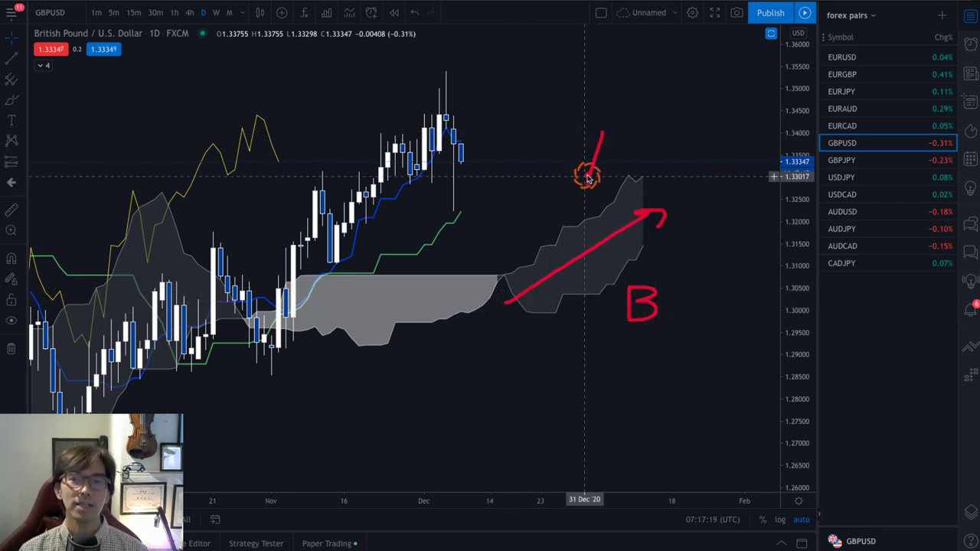
pyautogui.moveTo(602, 131)
pyautogui.mouseDown()
pyautogui.moveTo(620, 182)
pyautogui.moveTo(619, 157)
pyautogui.mouseUp()
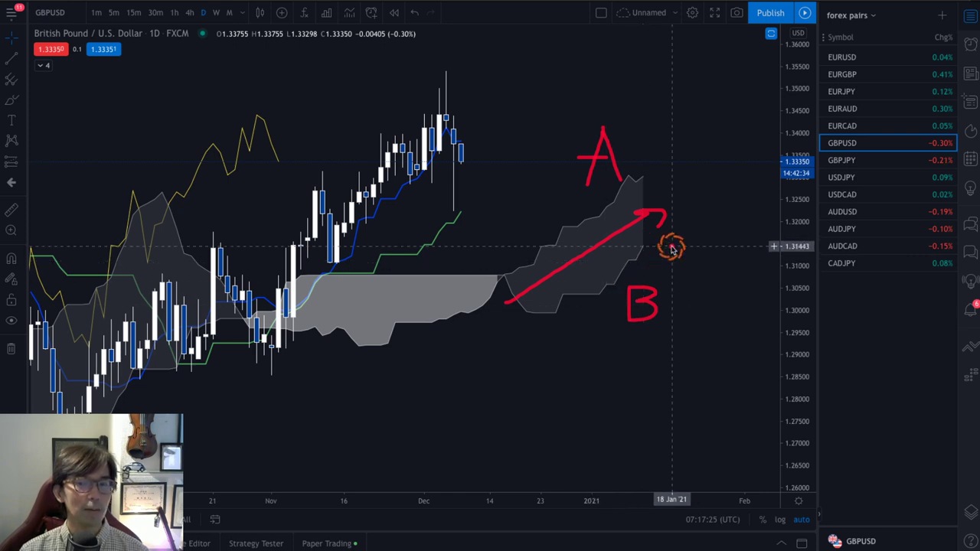
pyautogui.press('Escape')
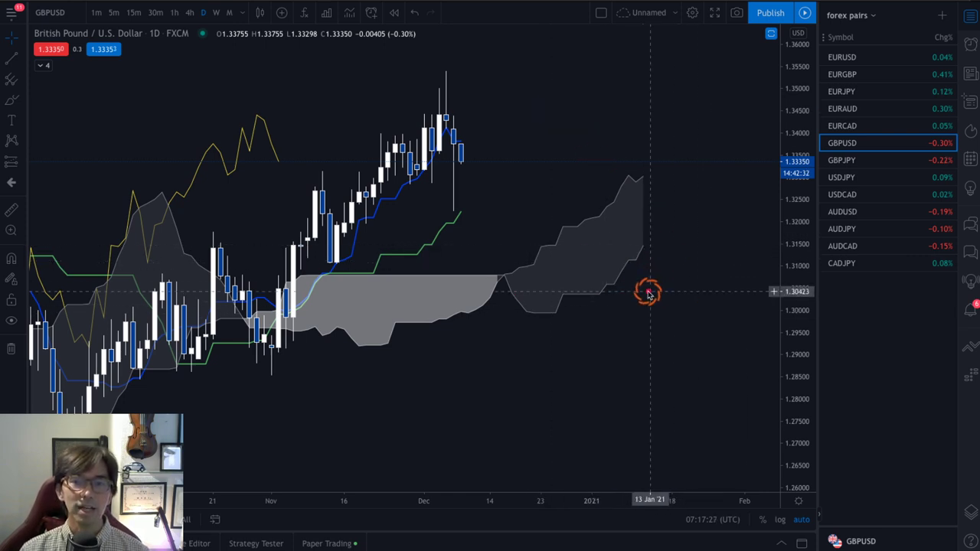
pyautogui.moveTo(608, 307); pyautogui.dragTo(655, 268)
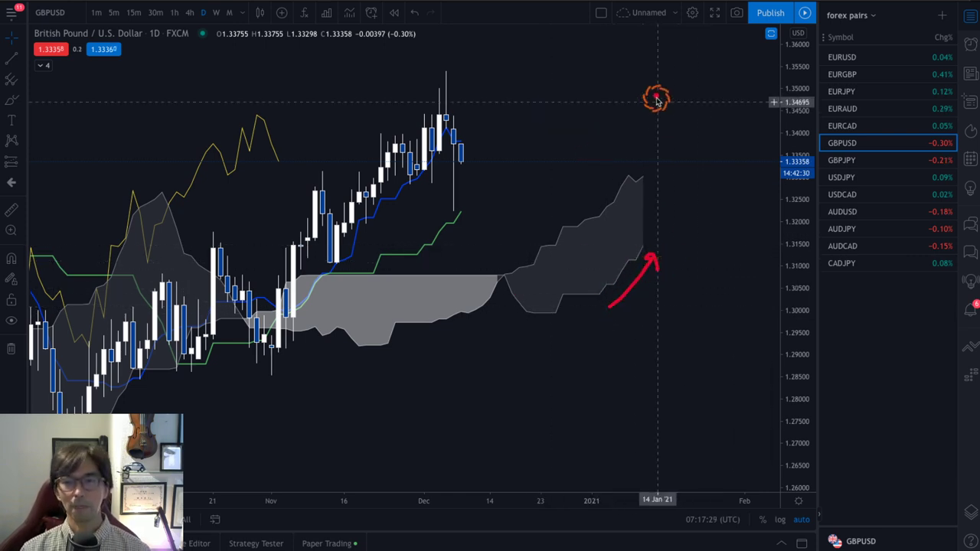
# - Highlight the "Kijun sen Down/up?" question in the PDF slides and mark the green Kijun sen and price trend in TradingView with arrows
pyautogui.hotkey('alt', 'Tab')
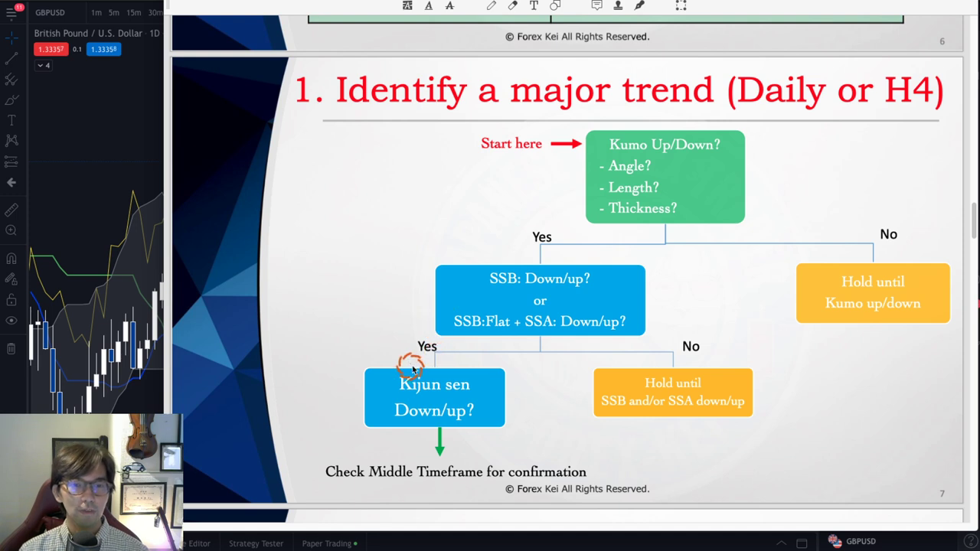
pyautogui.moveTo(401, 383); pyautogui.dragTo(464, 411)
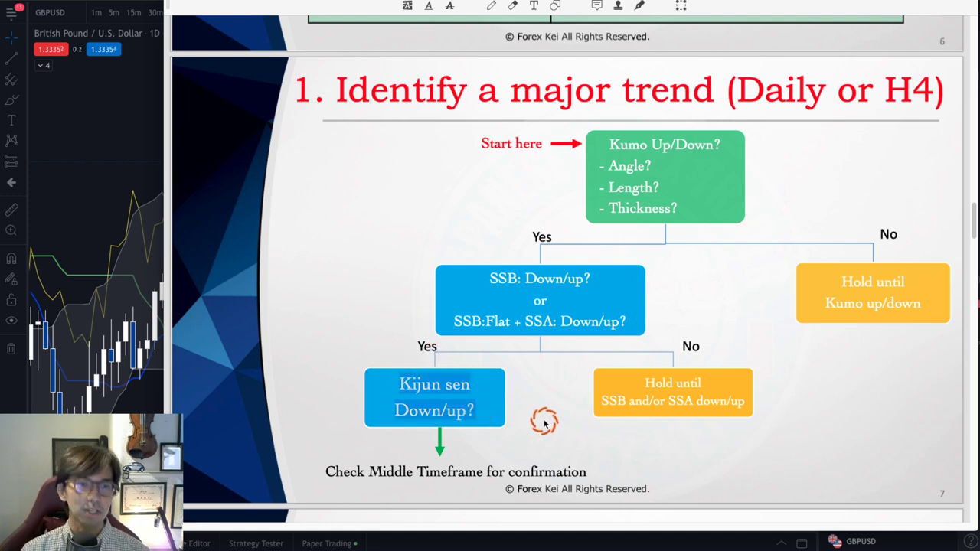
pyautogui.click(131, 156)
pyautogui.moveTo(551, 372)
pyautogui.mouseDown()
pyautogui.moveTo(436, 249)
pyautogui.moveTo(490, 206)
pyautogui.mouseUp()
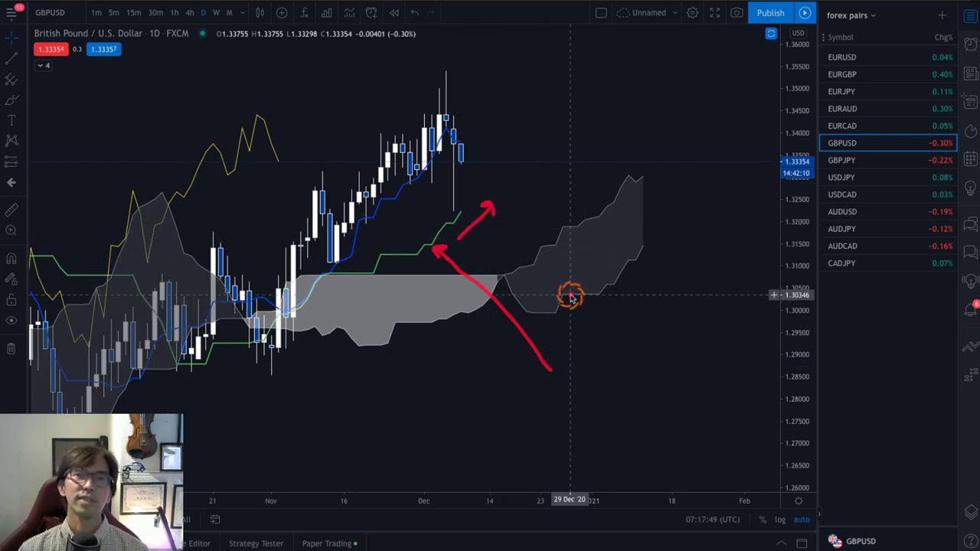
pyautogui.moveTo(307, 192)
pyautogui.mouseDown()
pyautogui.moveTo(547, 30)
pyautogui.moveTo(565, 59)
pyautogui.mouseUp()
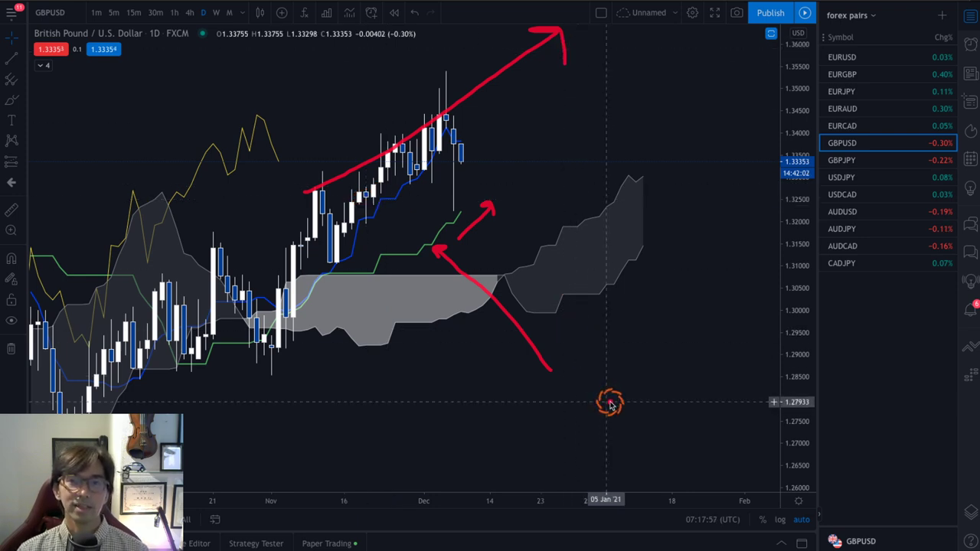
# - Switch to the PDF slides and review the flowchart's Kumo checklist and "SSB: Down/up?" condition by highlighting each text
pyautogui.hotkey('alt', 'Tab')
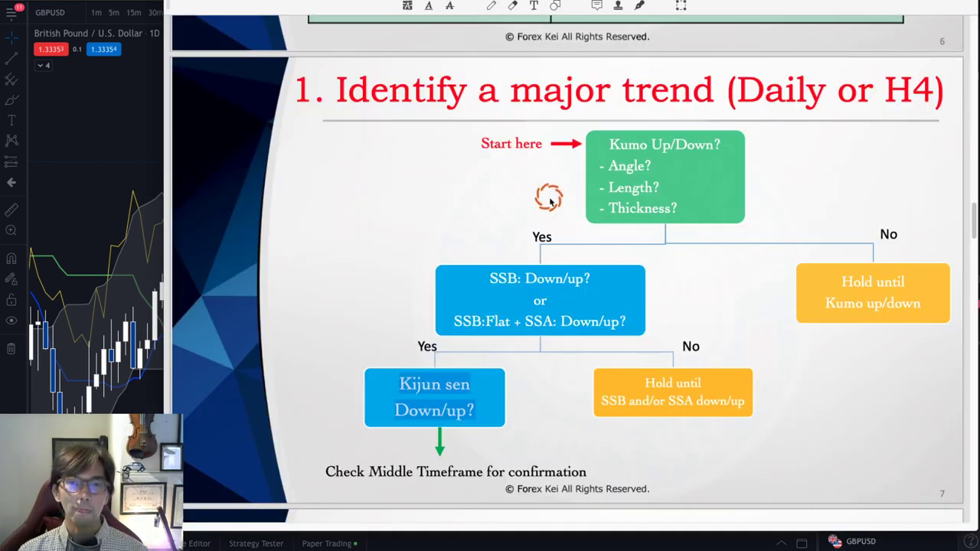
pyautogui.click(560, 278)
pyautogui.click(625, 147)
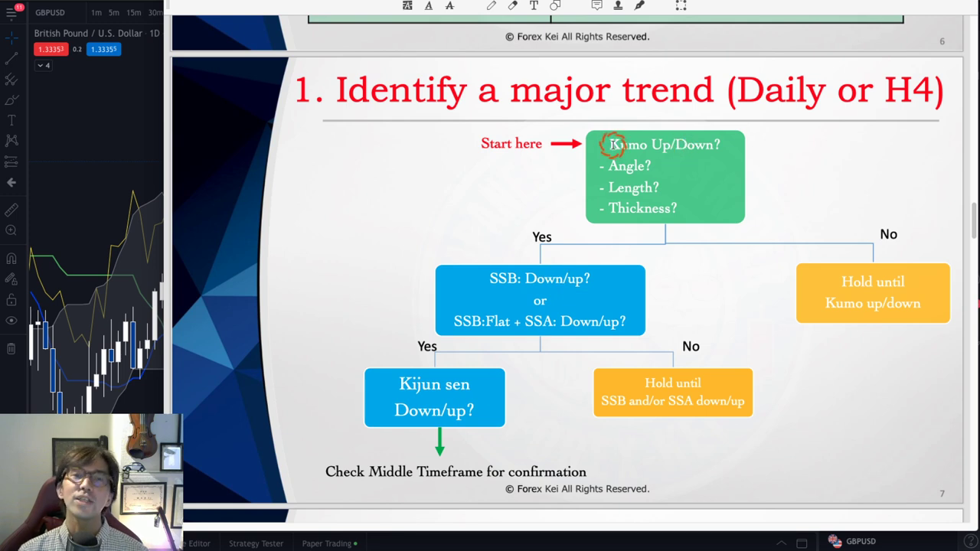
pyautogui.moveTo(612, 143); pyautogui.dragTo(674, 204)
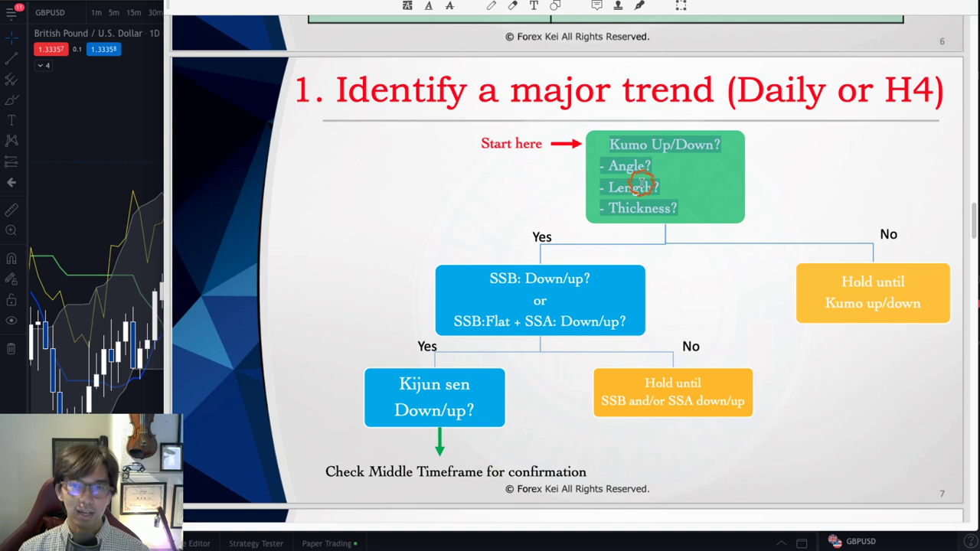
pyautogui.click(672, 208)
pyautogui.click(685, 215)
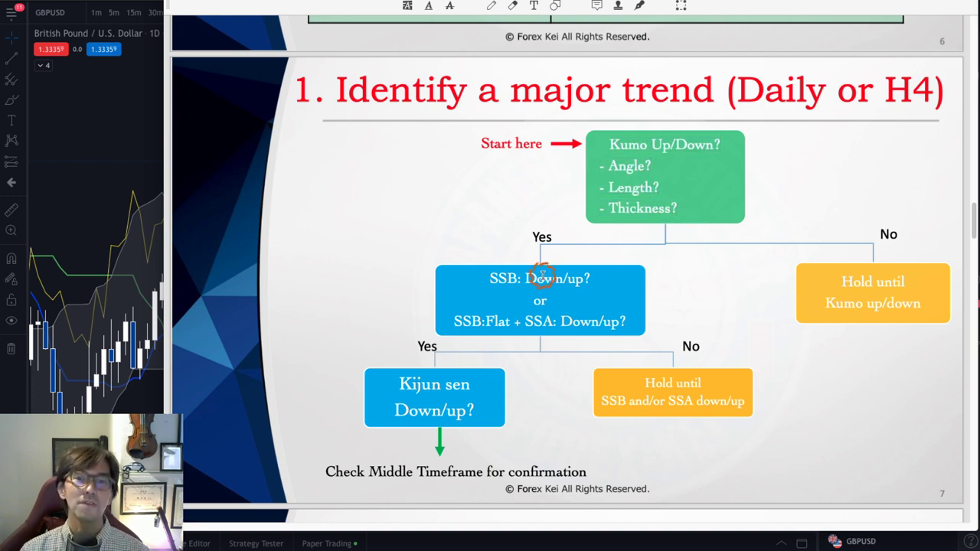
pyautogui.moveTo(483, 284); pyautogui.dragTo(578, 282)
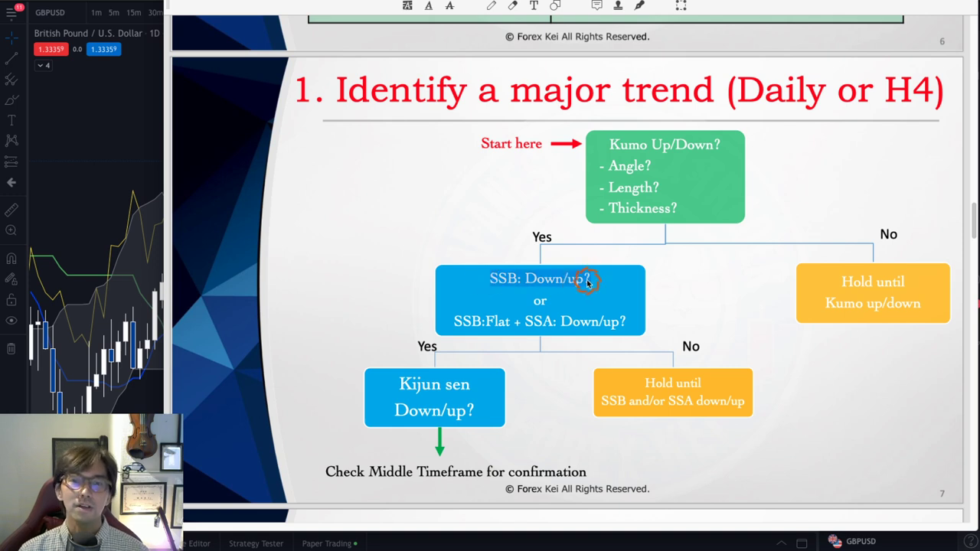
pyautogui.click(589, 282)
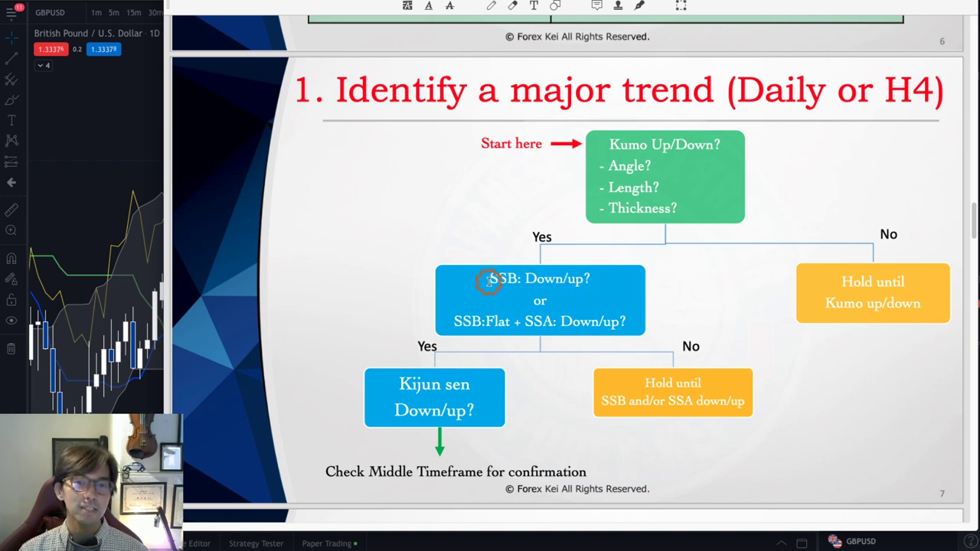
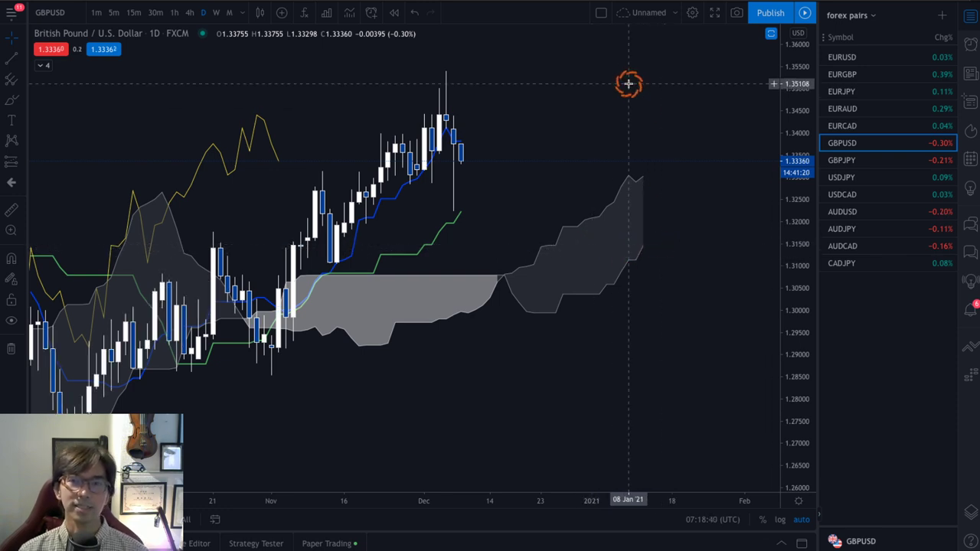
# - Switch to the PDF slides again and highlight the alternative condition "SSB:Flat + SSA: Down/up?" in the flowchart
pyautogui.hotkey('alt', 'Tab')
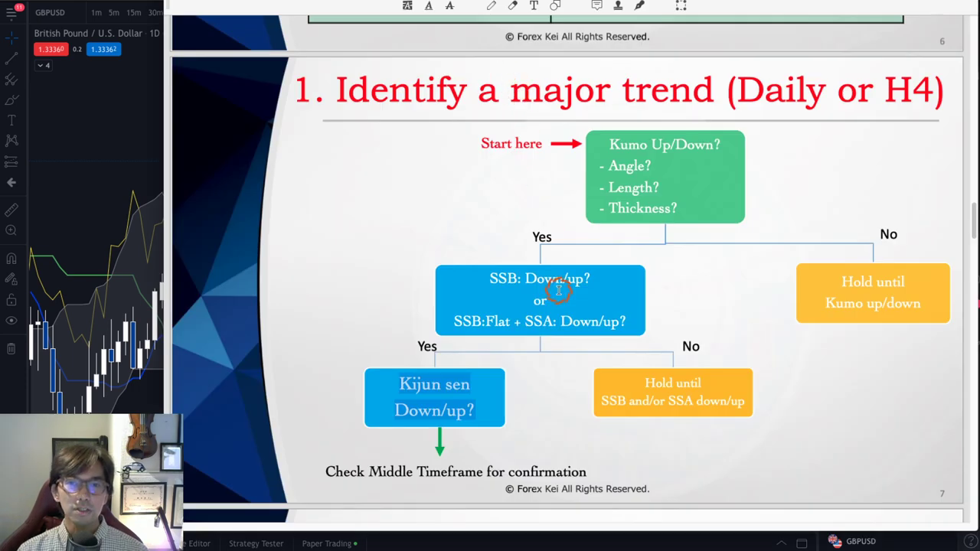
pyautogui.click(493, 279)
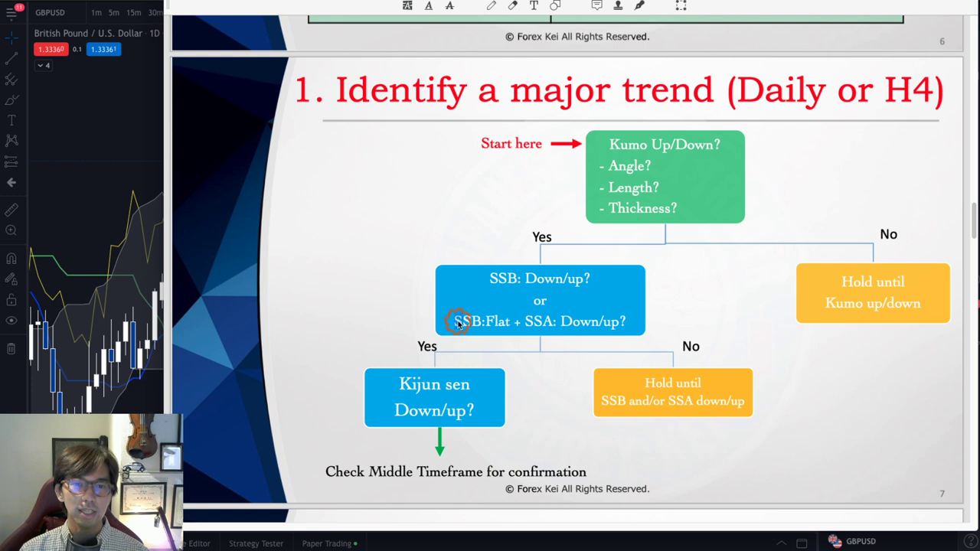
pyautogui.moveTo(466, 321); pyautogui.dragTo(617, 321)
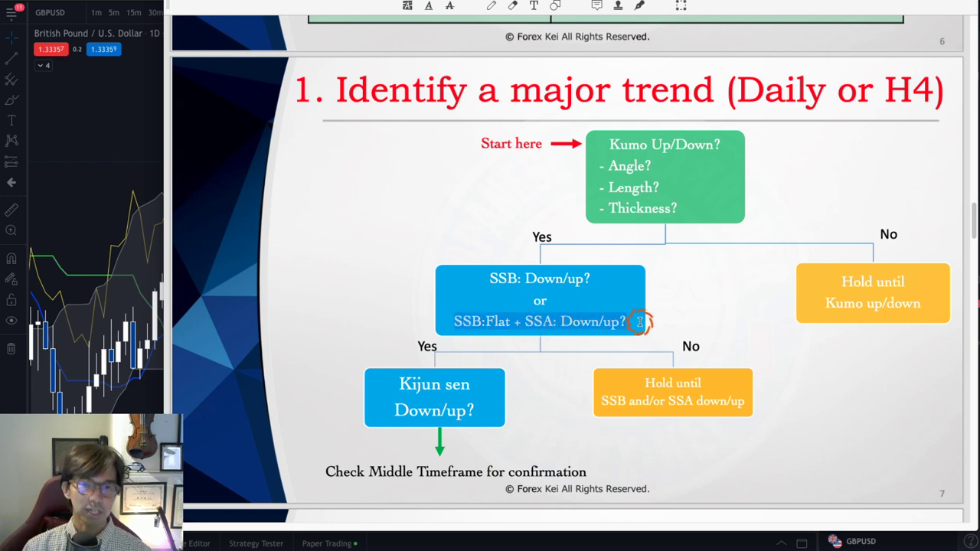
# - Switch to TradingView, mark the future Kumo's lower edge as flat and its upper edge and the Kijun sen as rising, and clear the marks
pyautogui.click(99, 154)
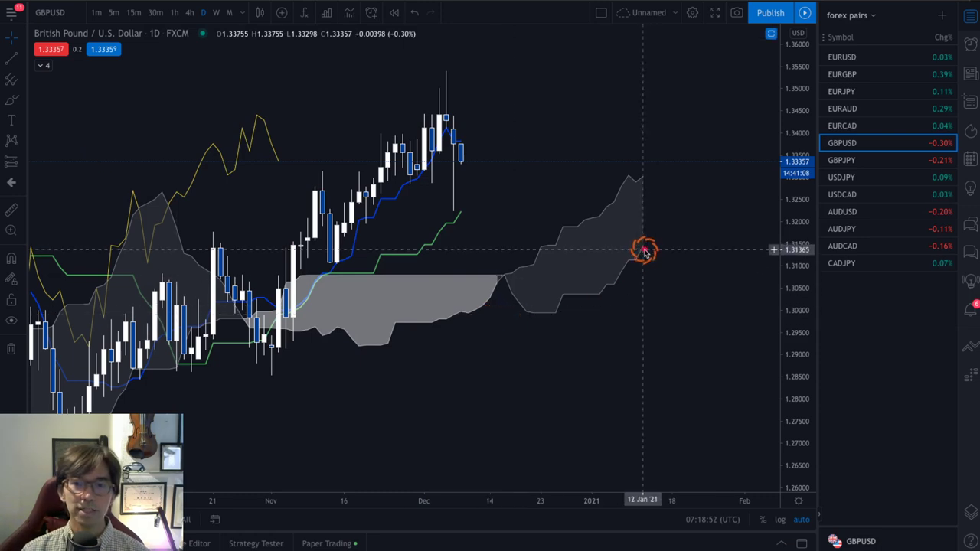
pyautogui.moveTo(641, 246); pyautogui.dragTo(668, 241)
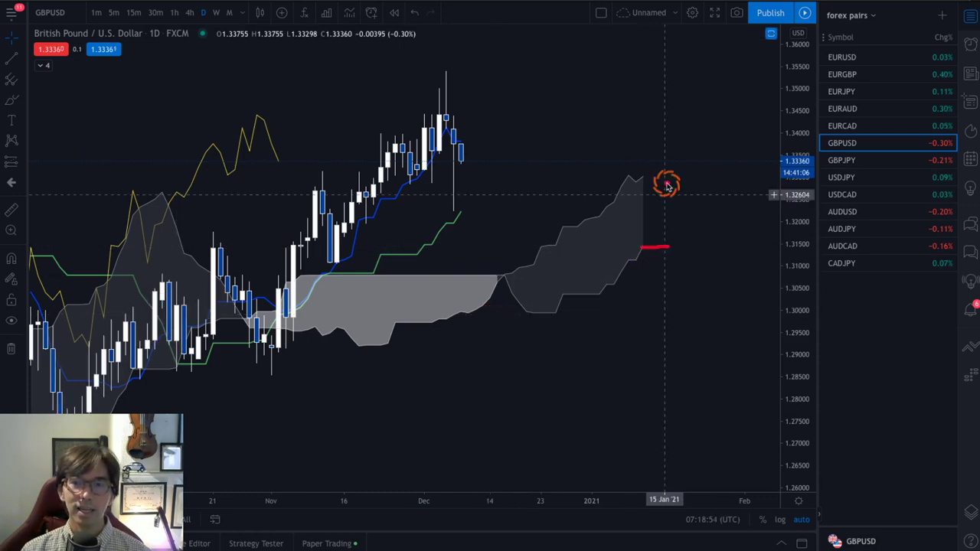
pyautogui.moveTo(640, 160)
pyautogui.mouseDown()
pyautogui.moveTo(625, 167)
pyautogui.moveTo(654, 134)
pyautogui.moveTo(674, 147)
pyautogui.moveTo(656, 146)
pyautogui.mouseUp()
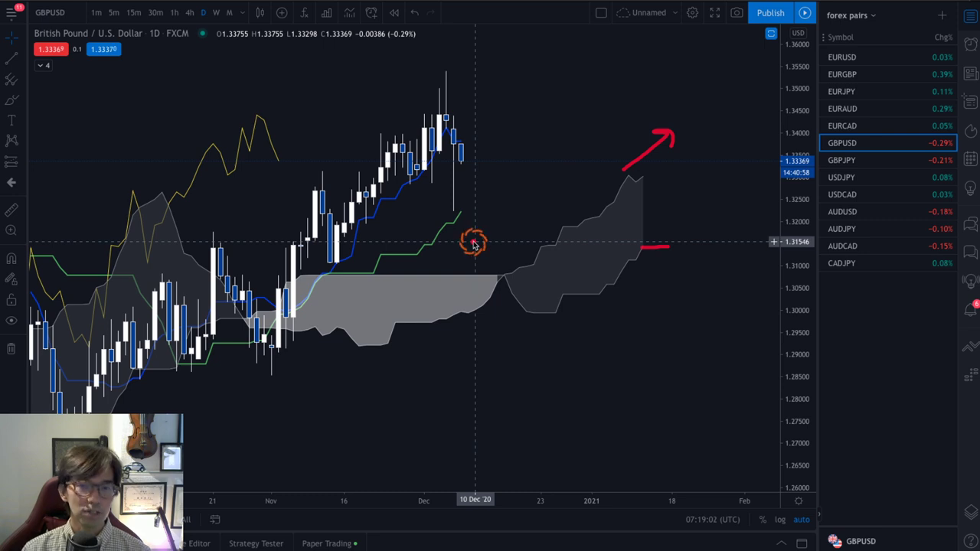
pyautogui.moveTo(448, 247)
pyautogui.mouseDown()
pyautogui.moveTo(479, 219)
pyautogui.moveTo(488, 231)
pyautogui.mouseUp()
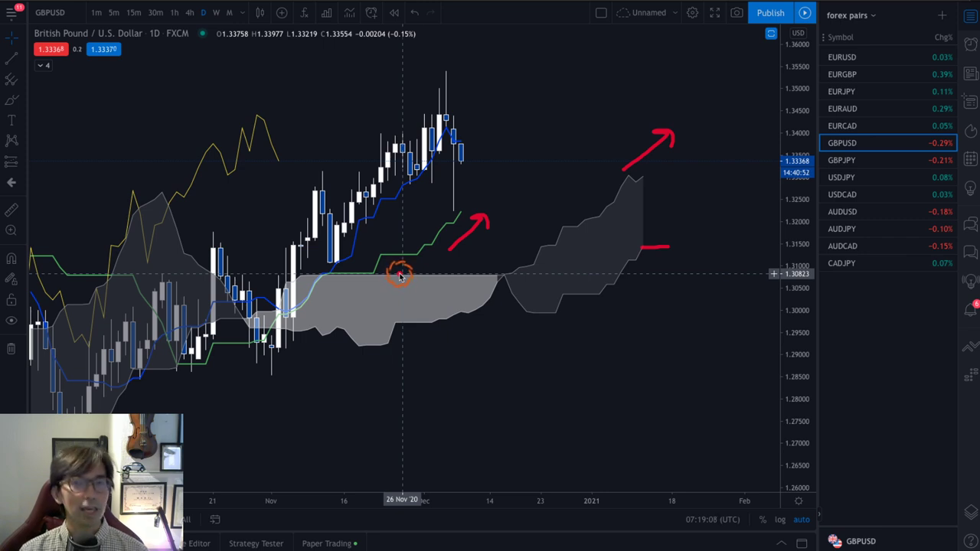
pyautogui.rightClick(557, 156)
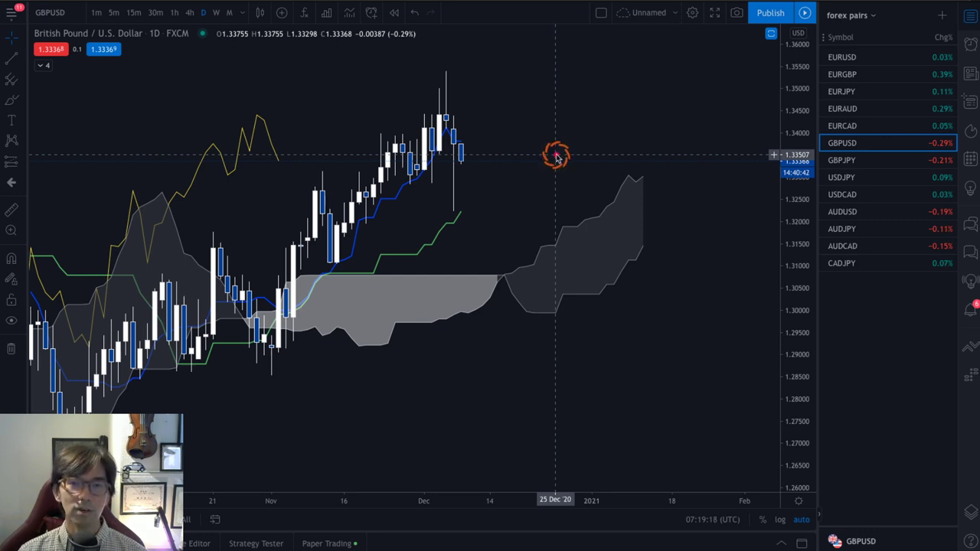
# - Mark the GBPUSD price uptrend with a long arrow, sketch the Kumo and Kijun sen flattening, circle the upper trend, and clear the marks
pyautogui.moveTo(343, 230)
pyautogui.mouseDown()
pyautogui.moveTo(554, 32)
pyautogui.moveTo(547, 28)
pyautogui.moveTo(562, 66)
pyautogui.mouseUp()
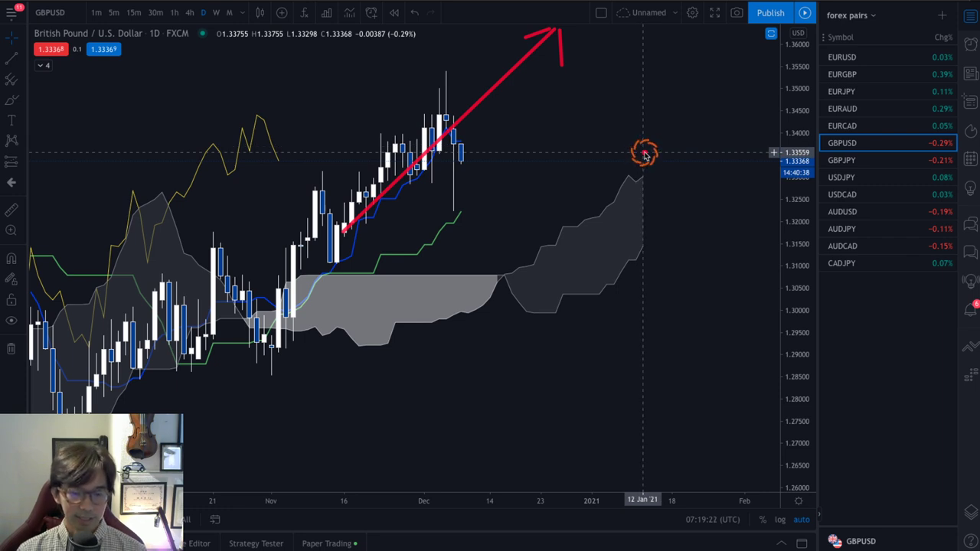
pyautogui.moveTo(622, 223)
pyautogui.mouseDown()
pyautogui.moveTo(679, 153)
pyautogui.moveTo(736, 153)
pyautogui.mouseUp()
pyautogui.moveTo(447, 228)
pyautogui.mouseDown()
pyautogui.moveTo(474, 192)
pyautogui.moveTo(520, 181)
pyautogui.mouseUp()
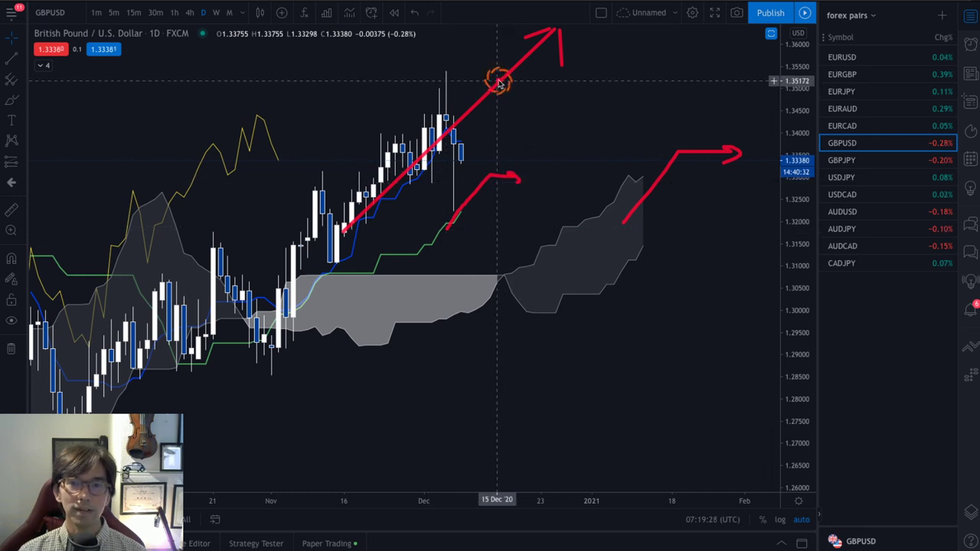
pyautogui.moveTo(512, 77)
pyautogui.mouseDown()
pyautogui.moveTo(542, 77)
pyautogui.moveTo(518, 66)
pyautogui.moveTo(536, 79)
pyautogui.moveTo(521, 90)
pyautogui.mouseUp()
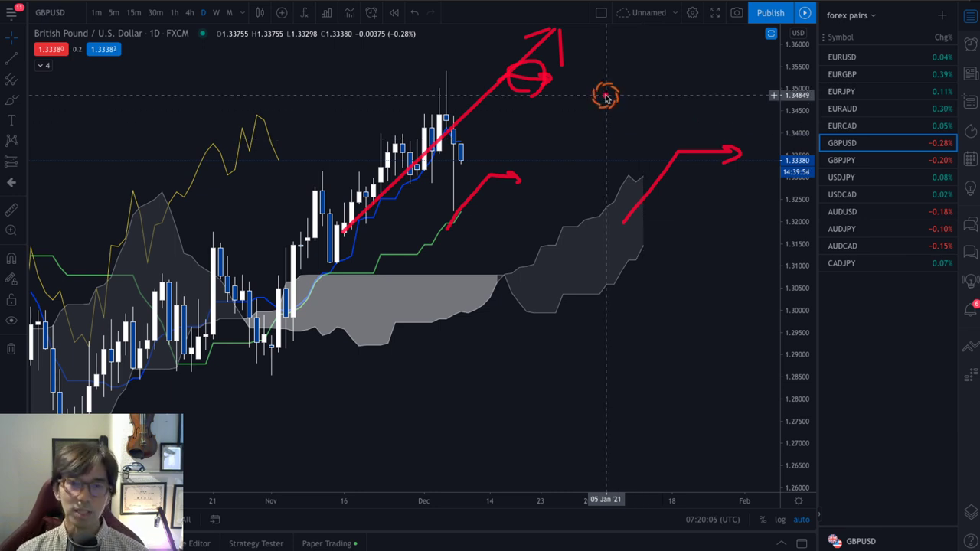
pyautogui.press('Escape')
# - Flag GBPUSD red in the forex pairs watchlist and open the EURUSD daily chart
pyautogui.click(830, 147)
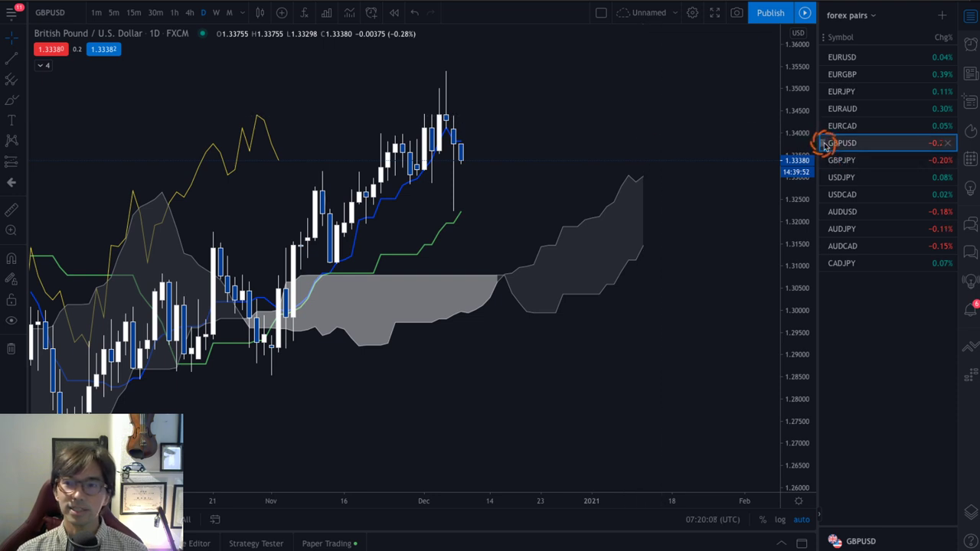
pyautogui.click(823, 143)
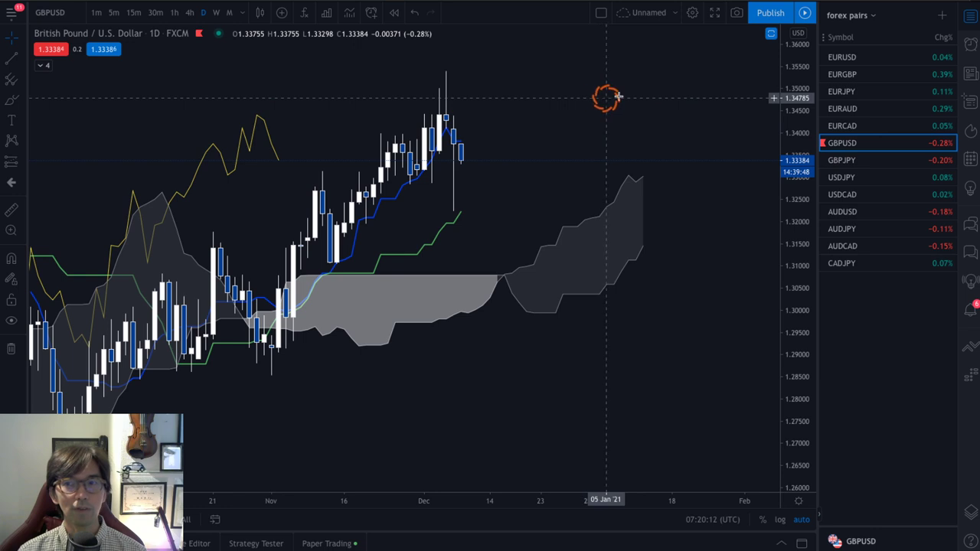
pyautogui.click(867, 64)
pyautogui.click(618, 132)
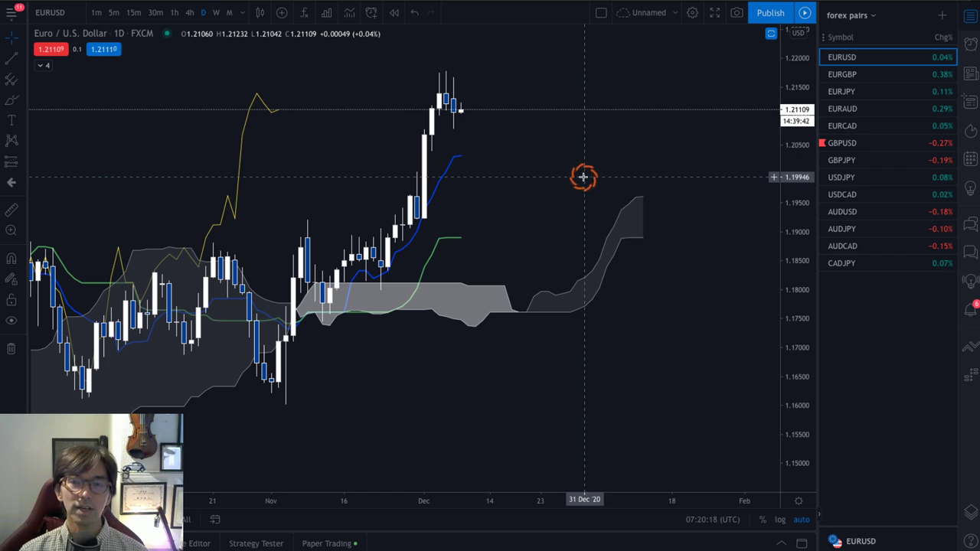
# - Mark EURUSD's daily Kumo edges and Kijun sen with flat arrows, sketch price rising and turning down, and clear the marks
pyautogui.moveTo(525, 326)
pyautogui.mouseDown()
pyautogui.moveTo(630, 221)
pyautogui.moveTo(656, 219)
pyautogui.moveTo(647, 233)
pyautogui.moveTo(663, 256)
pyautogui.mouseUp()
pyautogui.moveTo(624, 183); pyautogui.dragTo(659, 188)
pyautogui.moveTo(429, 254); pyautogui.dragTo(476, 259)
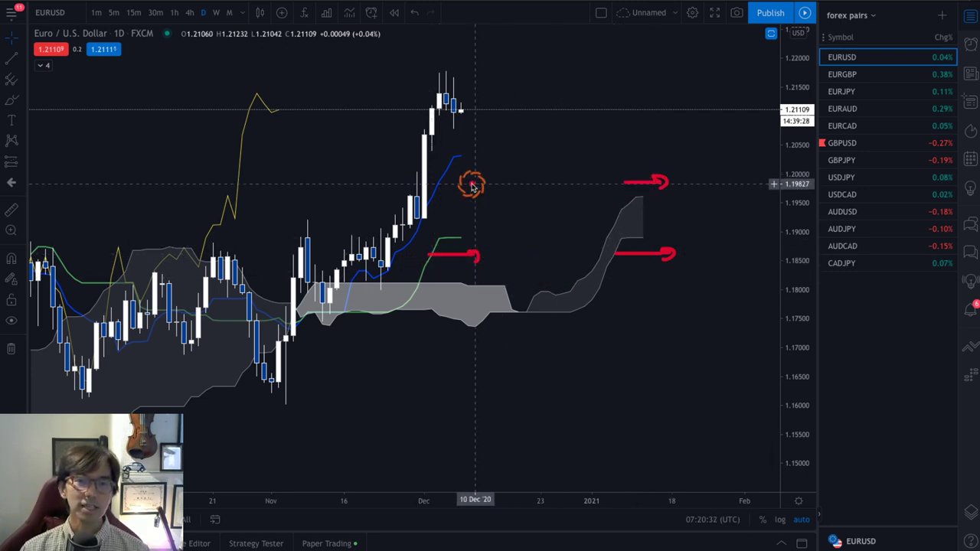
pyautogui.moveTo(383, 235)
pyautogui.mouseDown()
pyautogui.moveTo(426, 114)
pyautogui.moveTo(457, 111)
pyautogui.moveTo(512, 230)
pyautogui.moveTo(497, 225)
pyautogui.mouseUp()
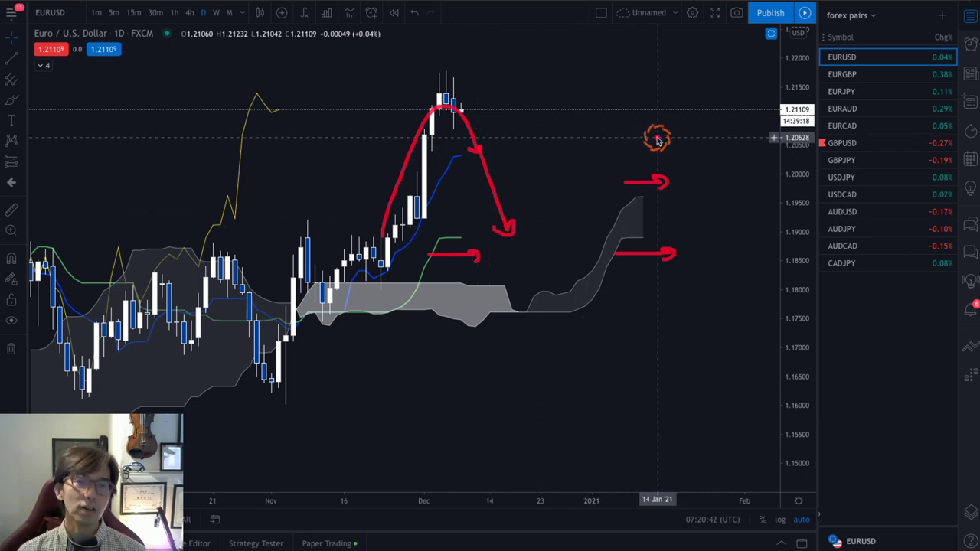
pyautogui.press('Escape')
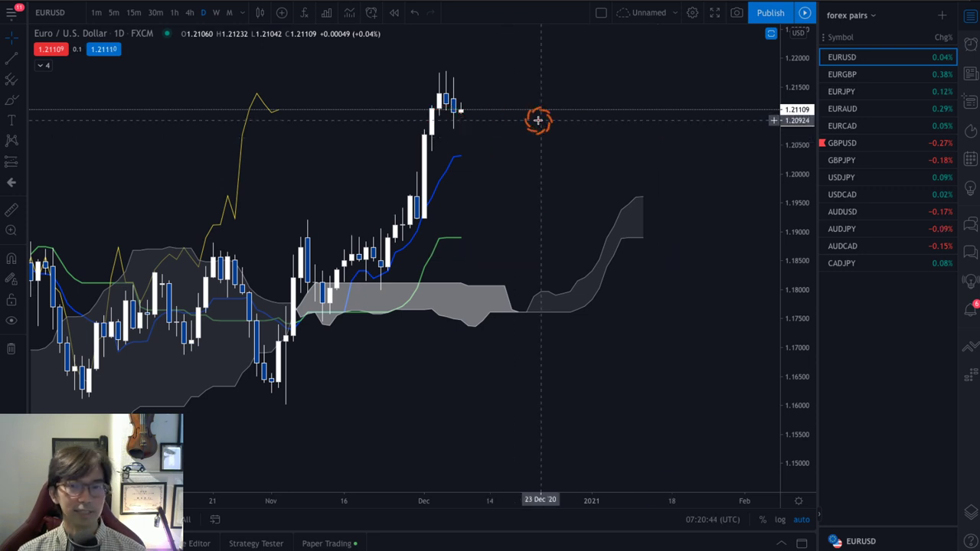
# - Draw upward arrows from the ends of EURUSD's daily Kumo edges and Kijun sen, and clear them
pyautogui.moveTo(635, 198)
pyautogui.mouseDown()
pyautogui.moveTo(676, 179)
pyautogui.moveTo(672, 172)
pyautogui.moveTo(692, 181)
pyautogui.mouseUp()
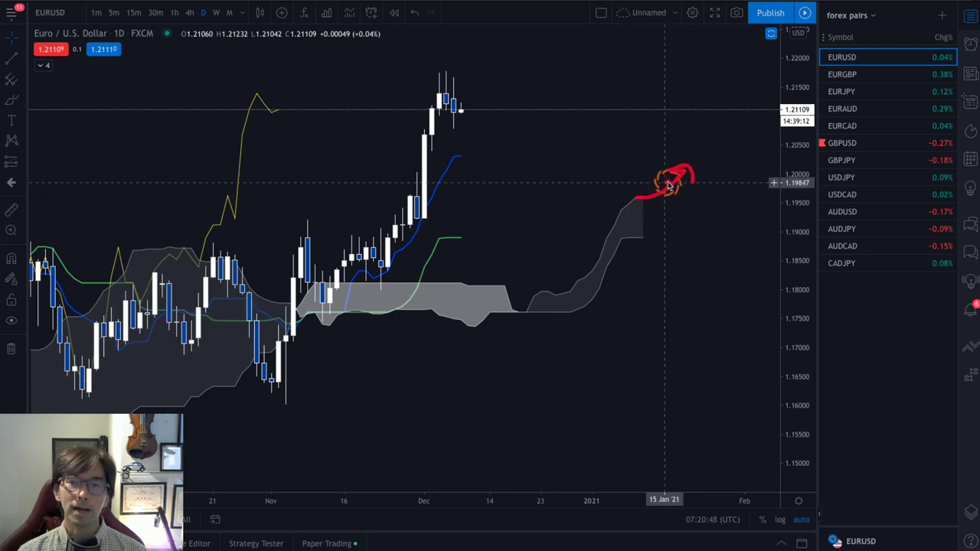
pyautogui.moveTo(640, 242)
pyautogui.mouseDown()
pyautogui.moveTo(676, 234)
pyautogui.moveTo(685, 222)
pyautogui.moveTo(684, 237)
pyautogui.mouseUp()
pyautogui.moveTo(461, 234)
pyautogui.mouseDown()
pyautogui.moveTo(481, 212)
pyautogui.moveTo(498, 222)
pyautogui.mouseUp()
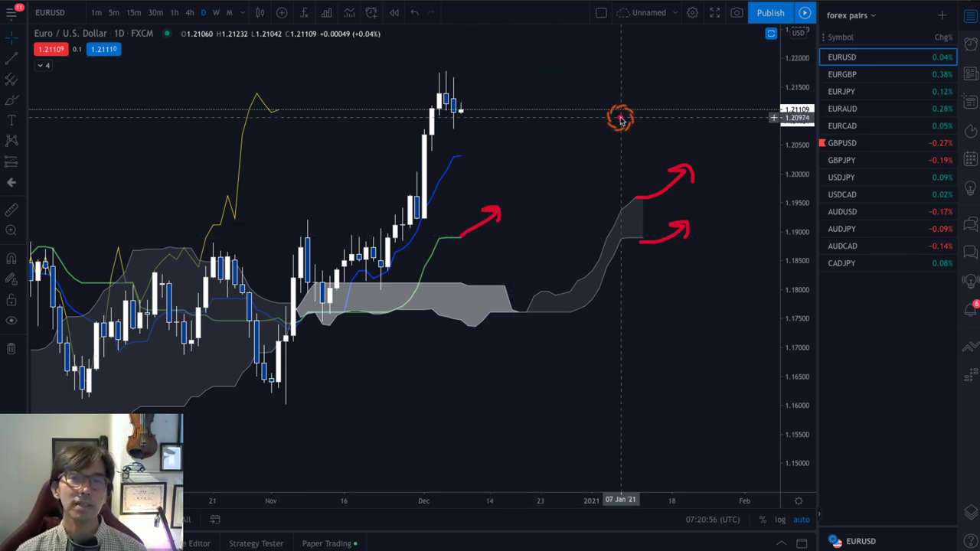
pyautogui.press('Escape')
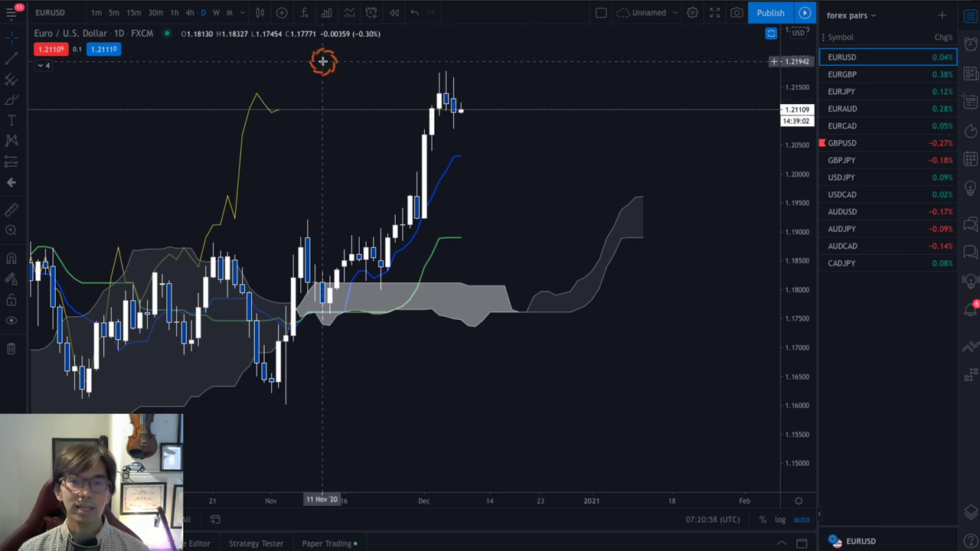
# - Set EURUSD to the 4h timeframe, mark the rising Kumo and the flat ends of SSA, SSB and Kijun sen with arrows, and clear them
pyautogui.click(189, 12)
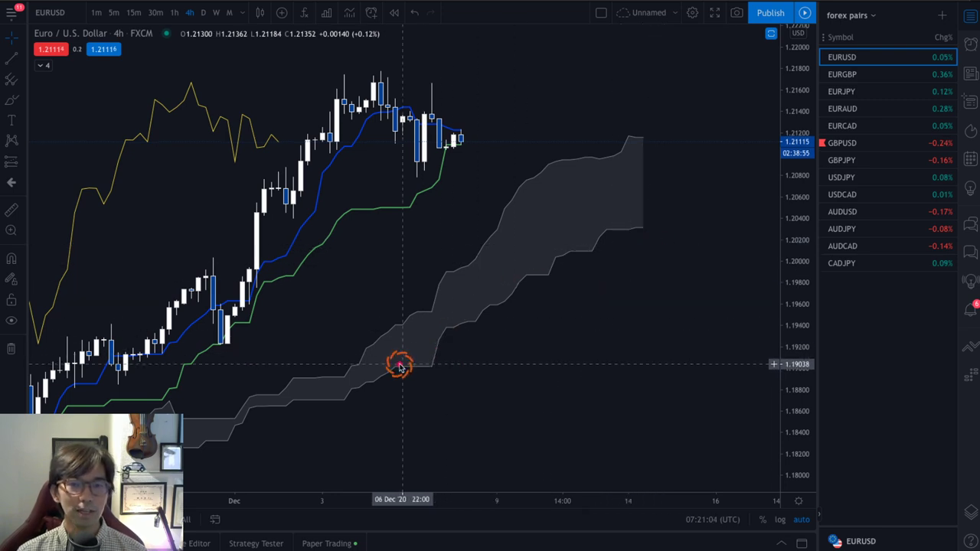
pyautogui.moveTo(372, 376)
pyautogui.mouseDown()
pyautogui.moveTo(572, 209)
pyautogui.moveTo(602, 192)
pyautogui.moveTo(610, 200)
pyautogui.mouseUp()
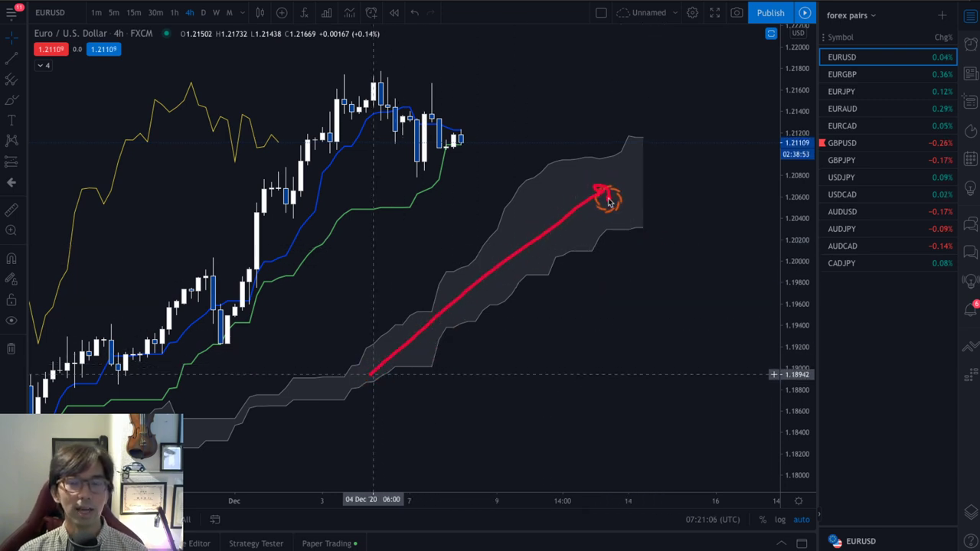
pyautogui.moveTo(624, 247)
pyautogui.mouseDown()
pyautogui.moveTo(667, 245)
pyautogui.moveTo(659, 254)
pyautogui.mouseUp()
pyautogui.moveTo(622, 123)
pyautogui.mouseDown()
pyautogui.moveTo(650, 114)
pyautogui.moveTo(657, 124)
pyautogui.mouseUp()
pyautogui.moveTo(440, 163); pyautogui.dragTo(465, 164)
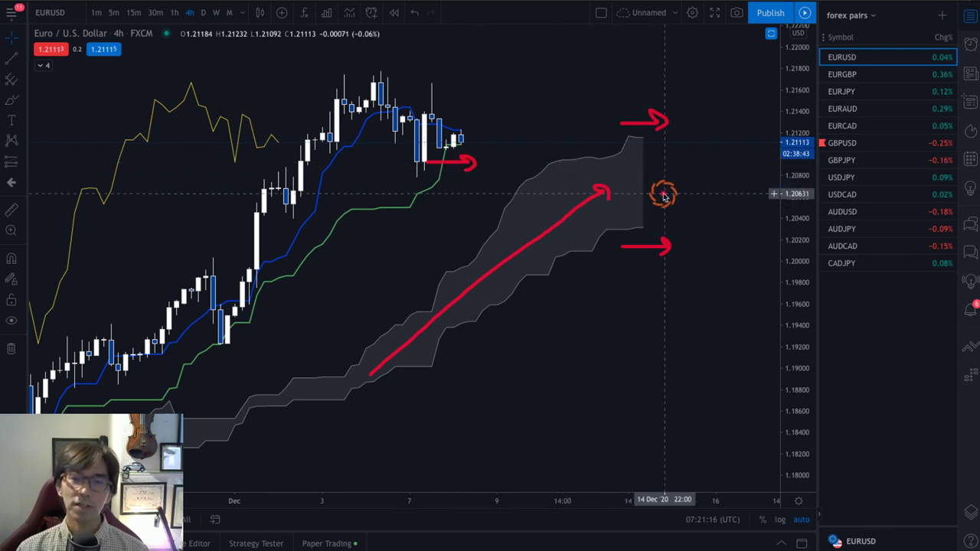
pyautogui.press('e')
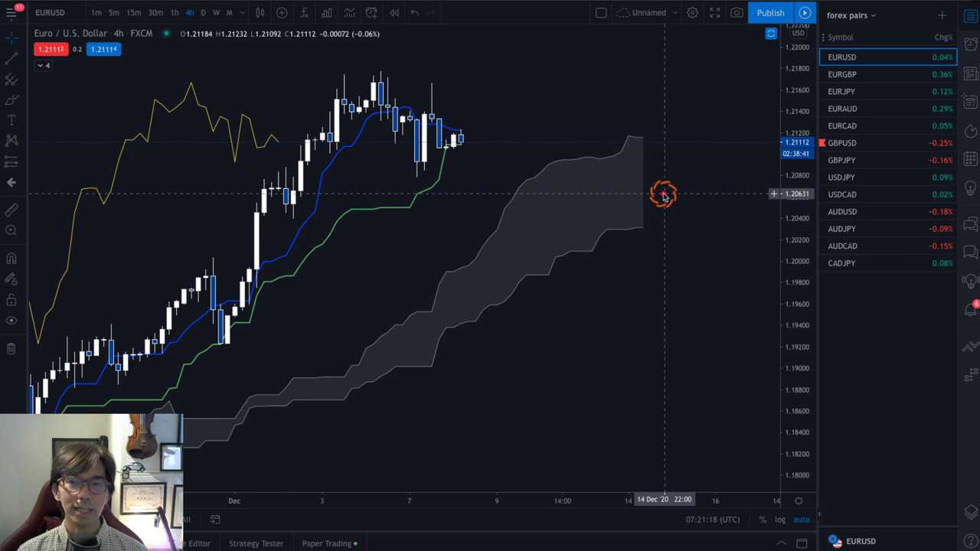
# - Draw upward arrows from the ends of the 4h Kumo edges and Kijun sen, and clear them
pyautogui.moveTo(640, 229); pyautogui.dragTo(694, 220)
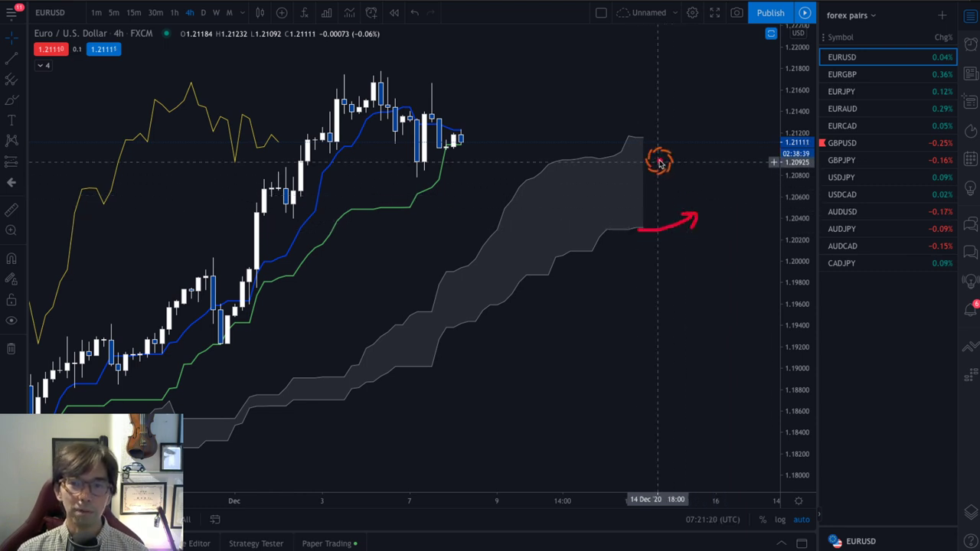
pyautogui.moveTo(637, 143); pyautogui.dragTo(672, 136)
pyautogui.moveTo(462, 145)
pyautogui.mouseDown()
pyautogui.moveTo(492, 125)
pyautogui.moveTo(506, 141)
pyautogui.mouseUp()
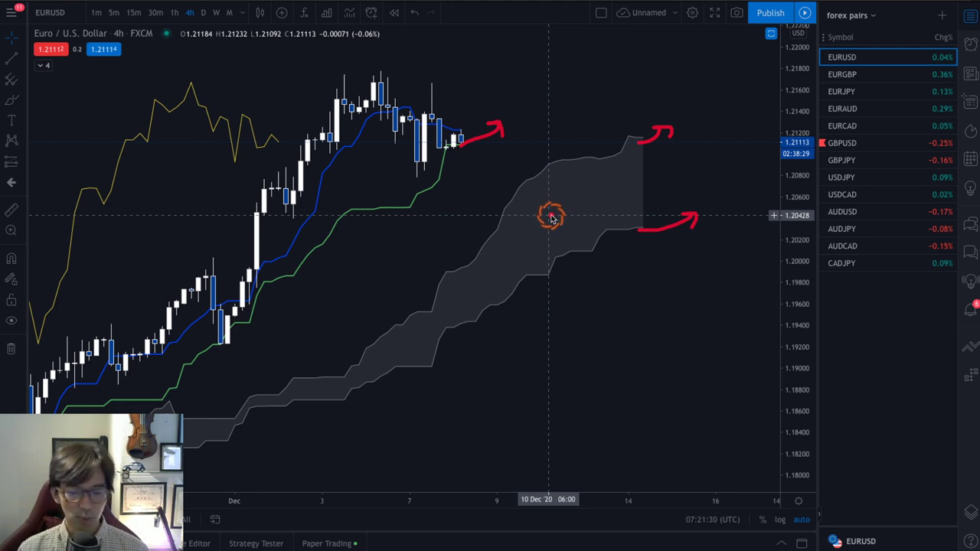
pyautogui.press('Escape')
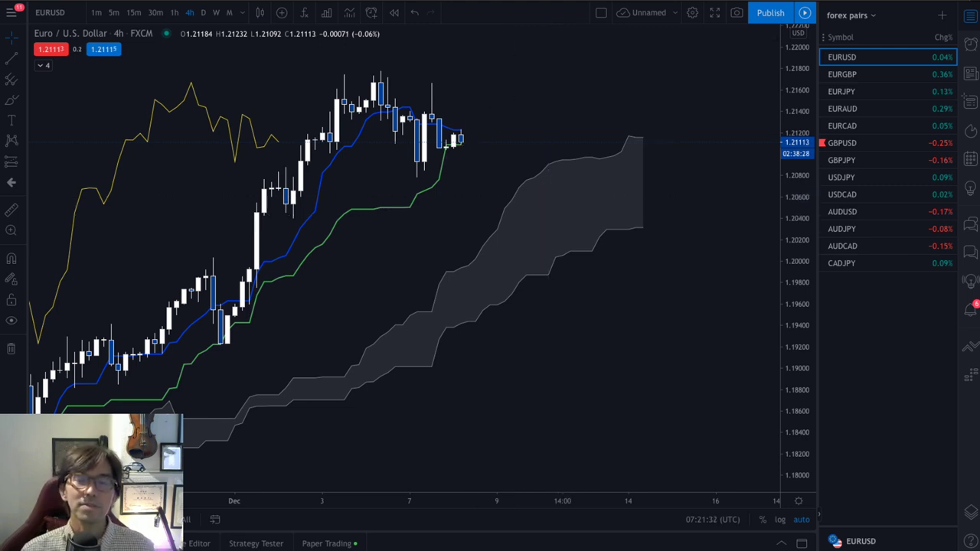
# - Switch to the PDF slides and go from the major trend flowchart back to the title slide
pyautogui.hotkey('alt', 'Tab')
pyautogui.click(514, 263)
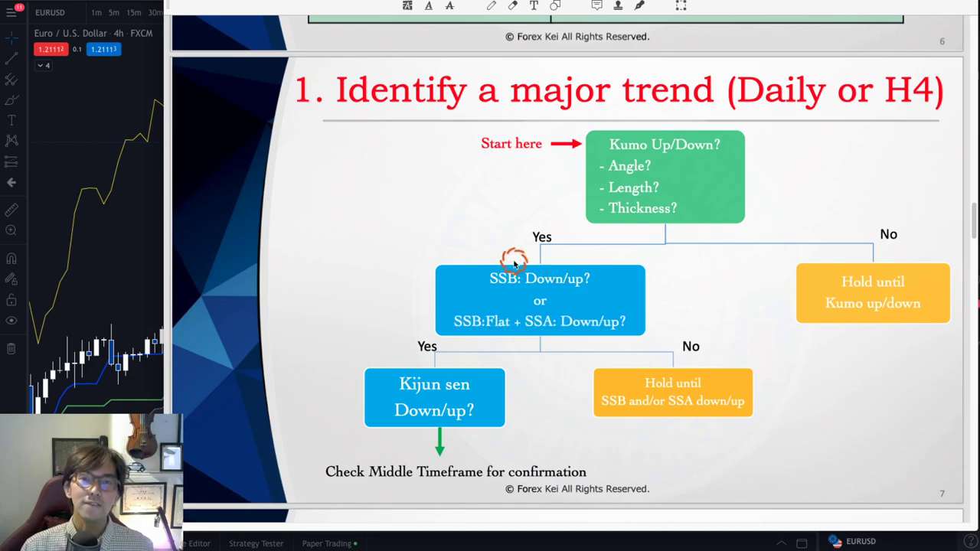
pyautogui.scroll(20, 547, 278)
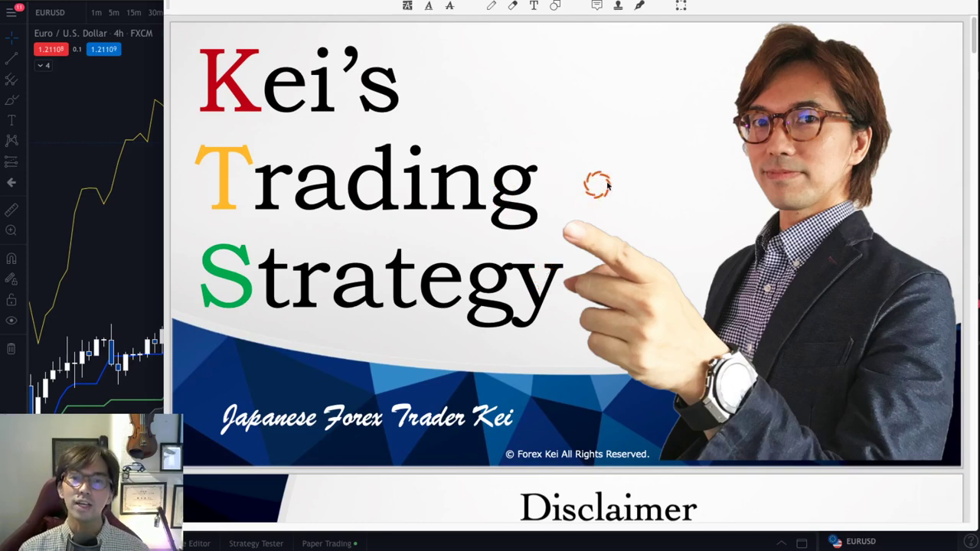
# - Switch to the trader's website in the browser, open the free KTS trading strategy download page and look over its content
pyautogui.hotkey('ctrl', 'Right')
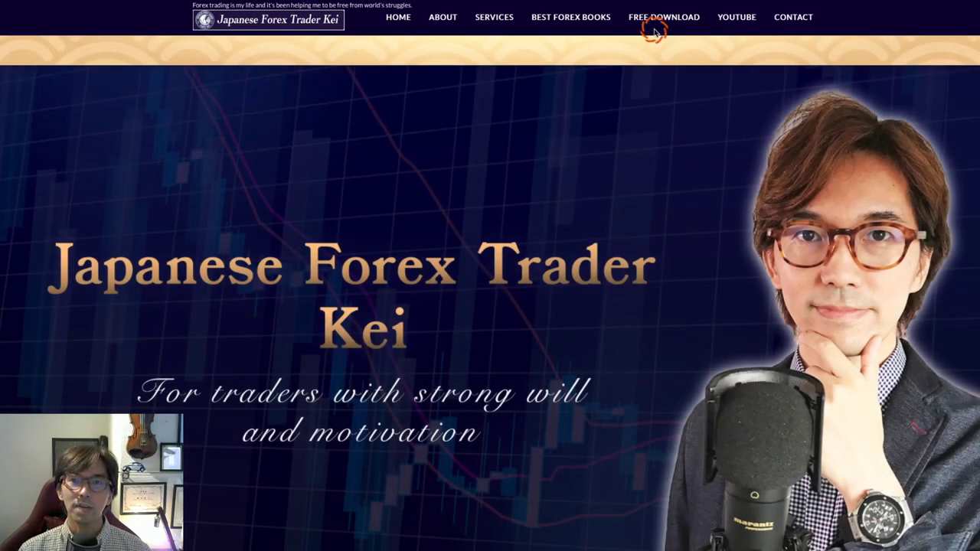
pyautogui.moveTo(655, 26)
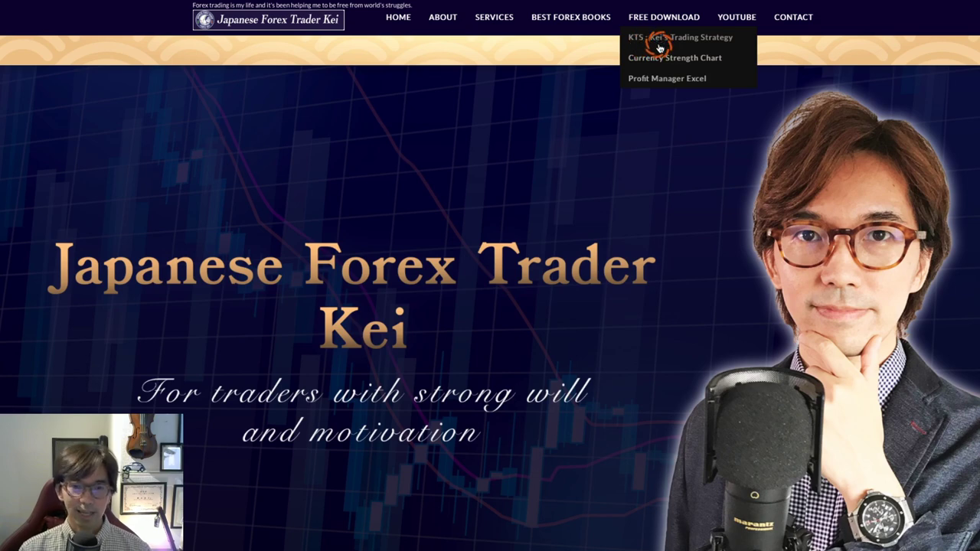
pyautogui.click(659, 48)
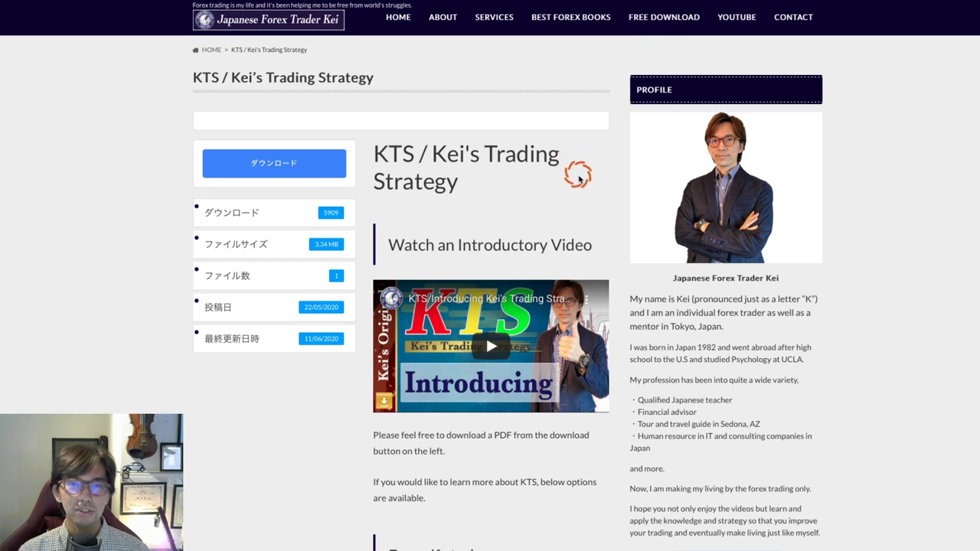
pyautogui.scroll(-1, 575, 173)
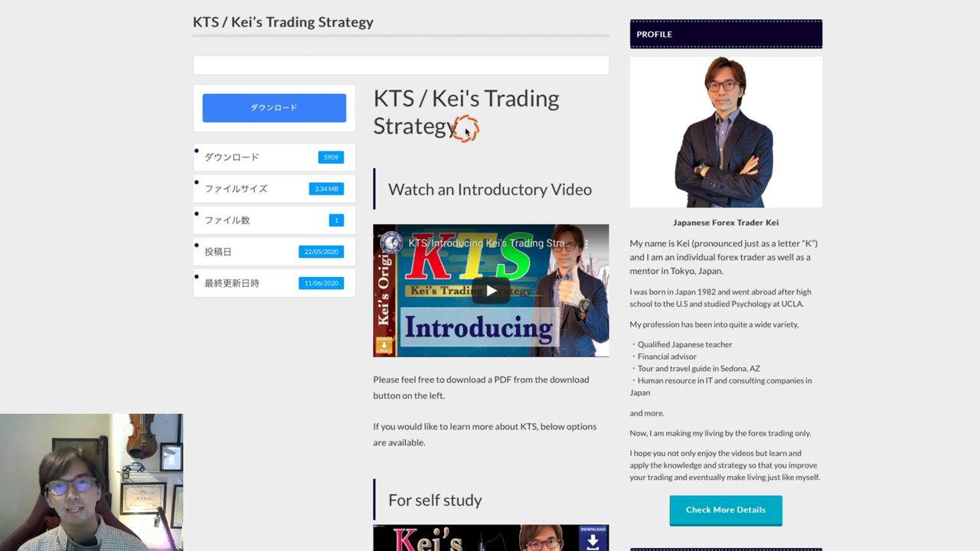
pyautogui.scroll(1, 555, 195)
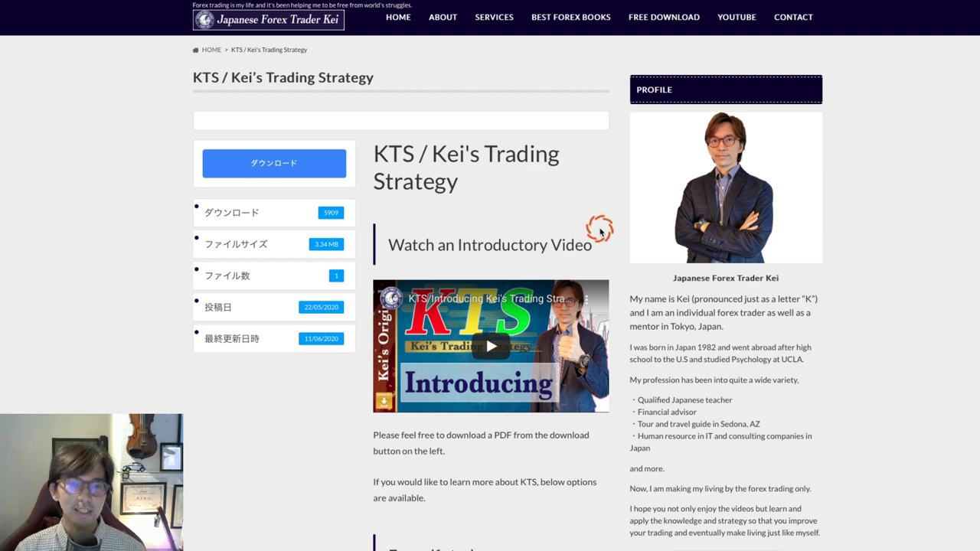
# - Open the GTS: Global Traders School page on the website and highlight the course dates in its title
pyautogui.moveTo(492, 17)
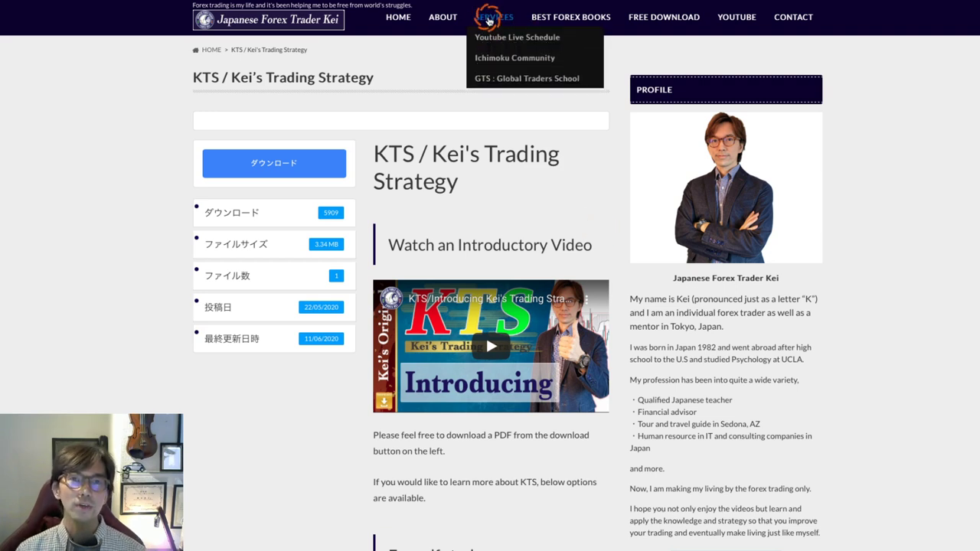
pyautogui.moveTo(502, 79)
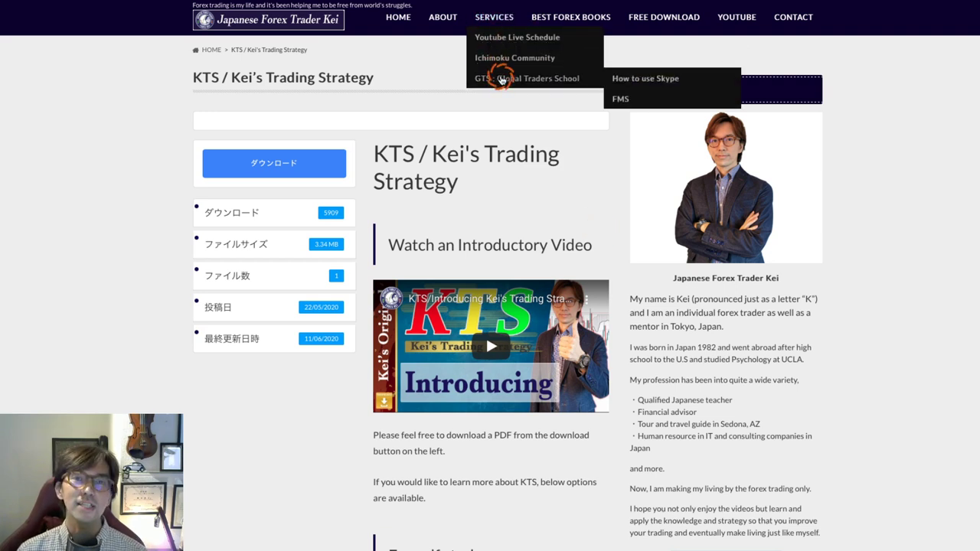
pyautogui.click(519, 78)
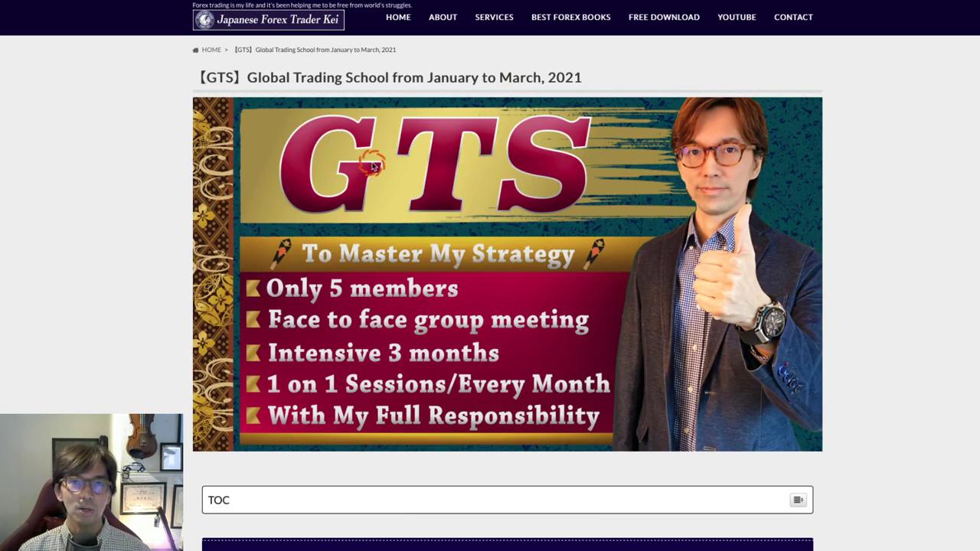
pyautogui.moveTo(314, 75); pyautogui.dragTo(603, 77)
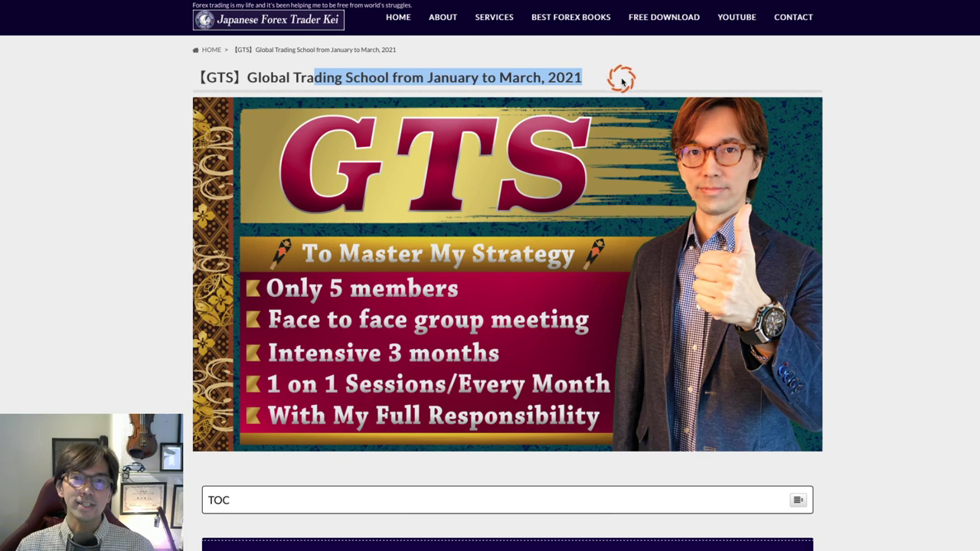
# - Clear the title highlight and point out the GTS: Global Traders School entry among the website's services
pyautogui.click(622, 79)
pyautogui.moveTo(484, 20)
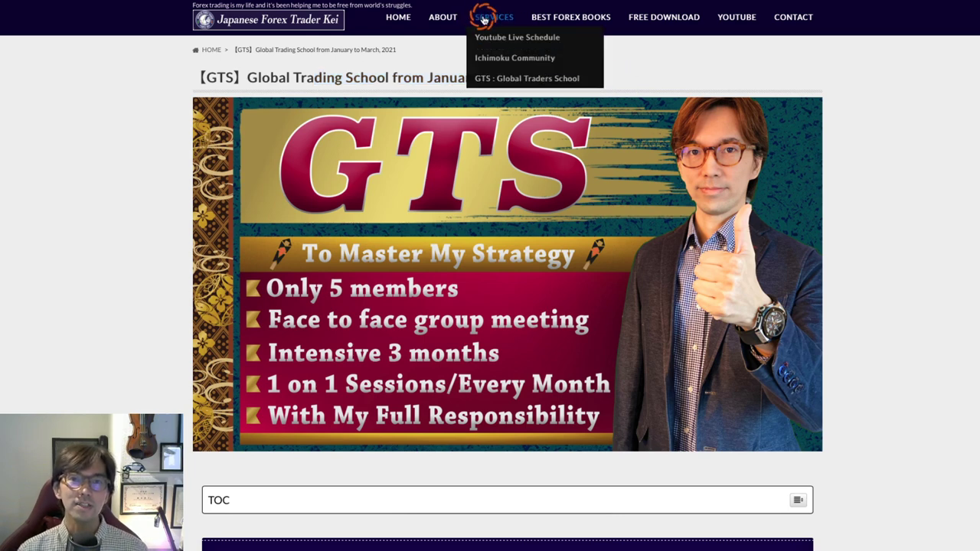
pyautogui.moveTo(507, 79)
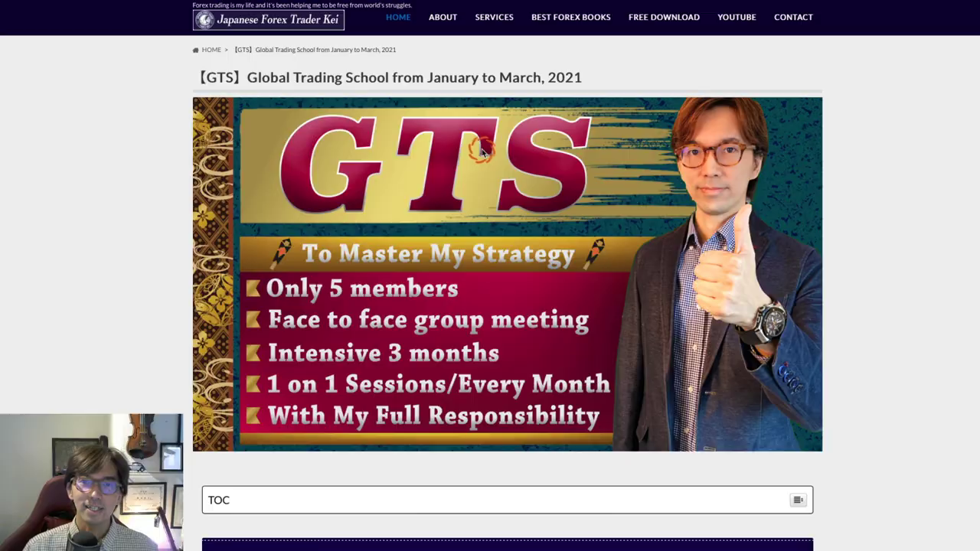
# - Find the December 2020 schedule on the website's home page, highlight Thursday the 10th's Market Analysis by Ichimoku entry, and clear the highlight
pyautogui.scroll(-10, 481, 164)
pyautogui.scroll(-15, 500, 238)
pyautogui.scroll(-4, 501, 238)
pyautogui.scroll(2, 502, 239)
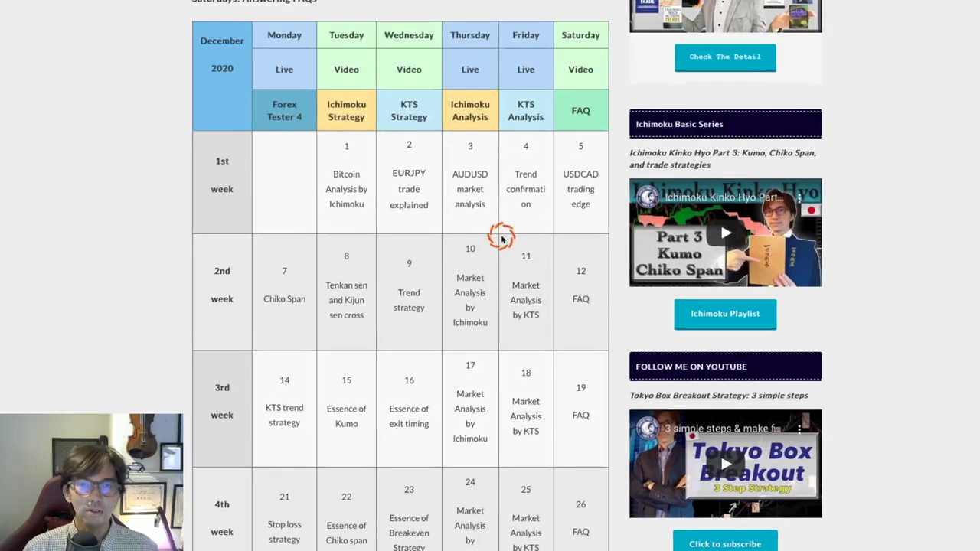
pyautogui.moveTo(459, 246); pyautogui.dragTo(488, 340)
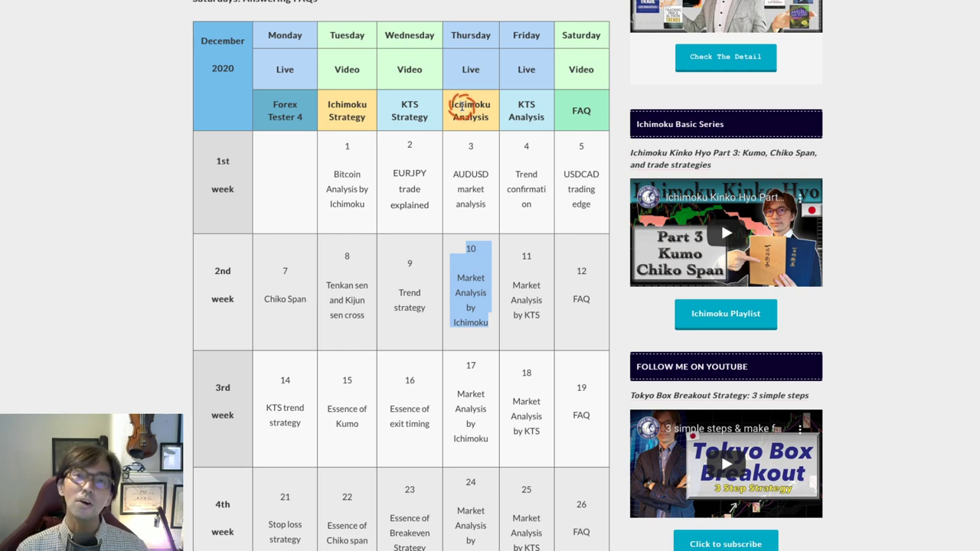
pyautogui.click(458, 230)
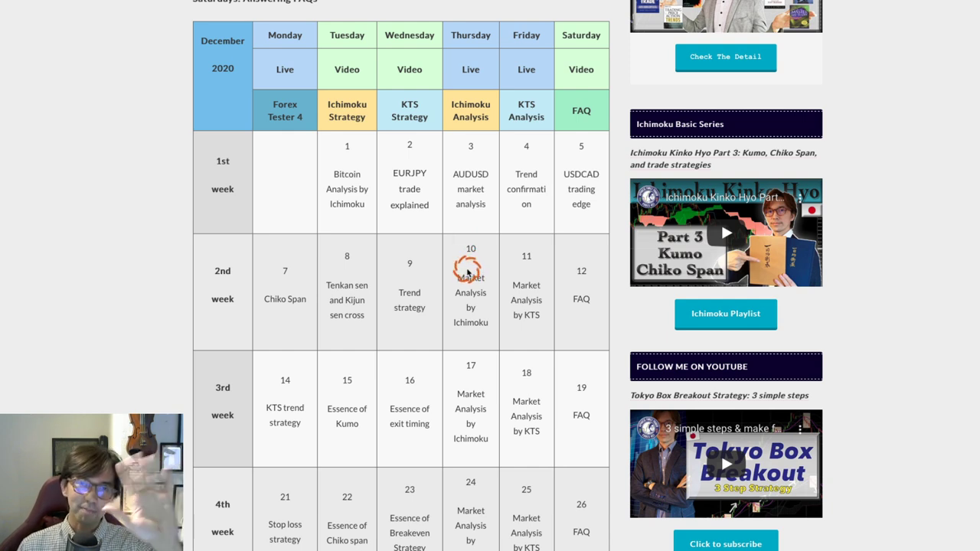
pyautogui.scroll(1, 468, 272)
pyautogui.scroll(2, 468, 272)
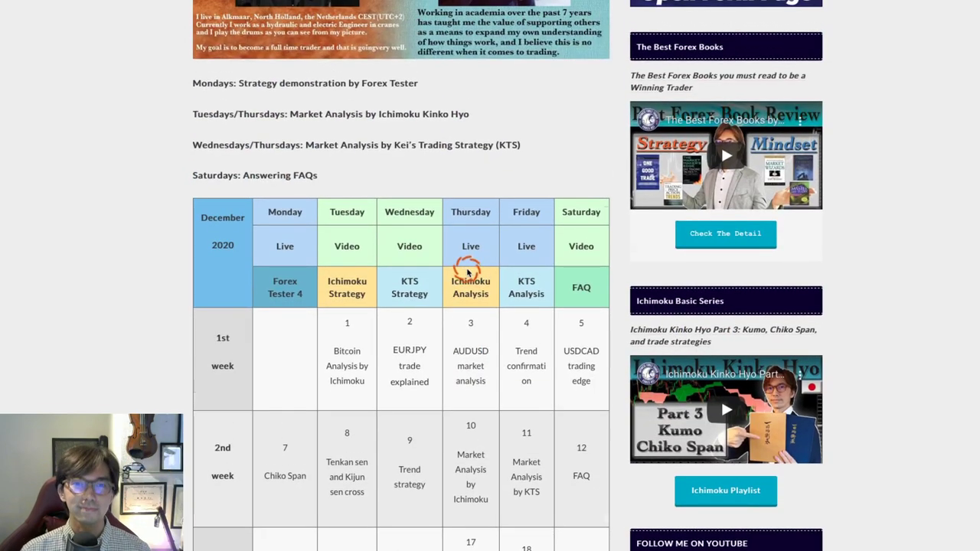
pyautogui.scroll(-1, 468, 269)
pyautogui.scroll(-1, 468, 272)
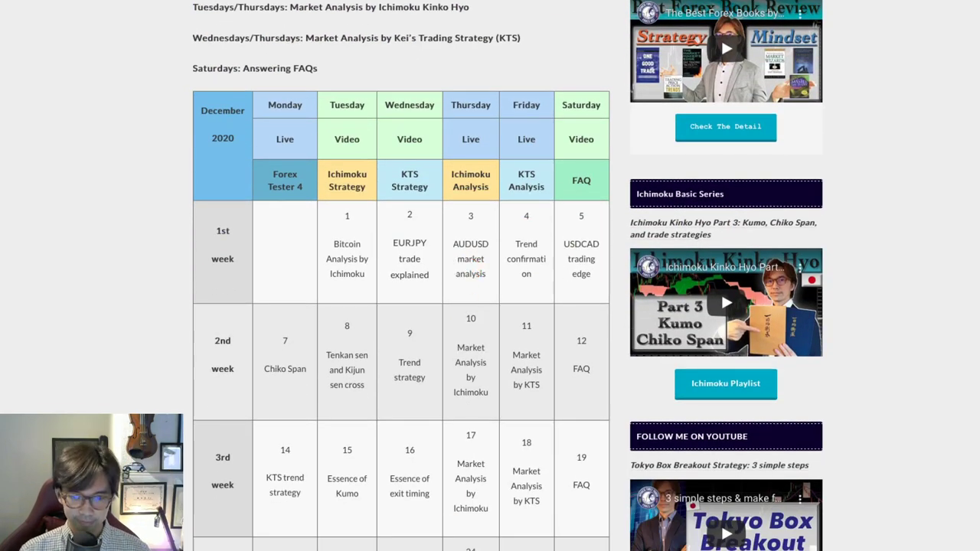